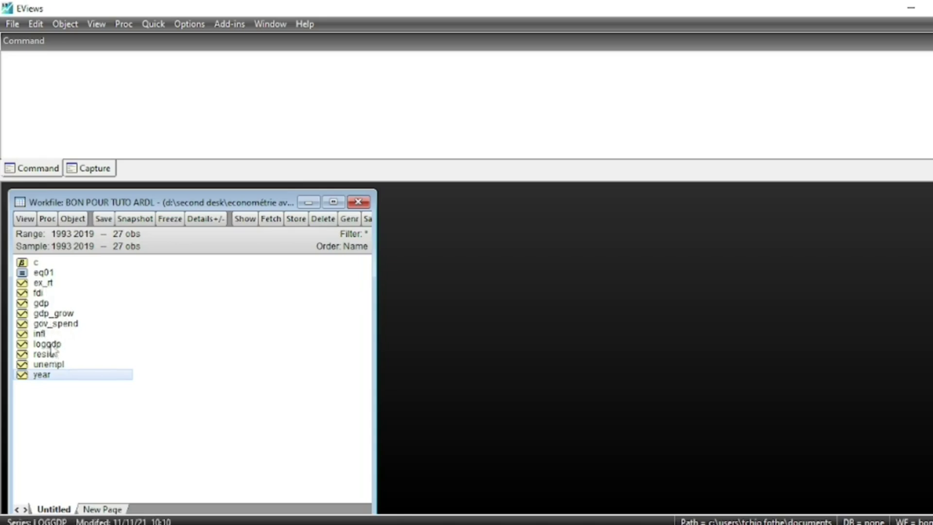
Step: Inspect LOGGDP, then run an Augmented Dickey-Fuller unit root test on EX_RT in levels
double_click(47, 343)
click(365, 223)
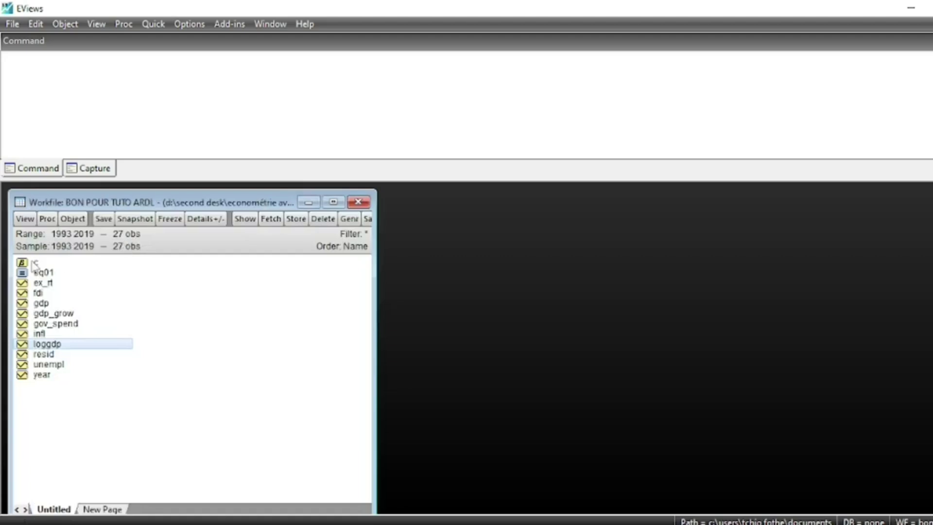
click(46, 285)
double_click(45, 286)
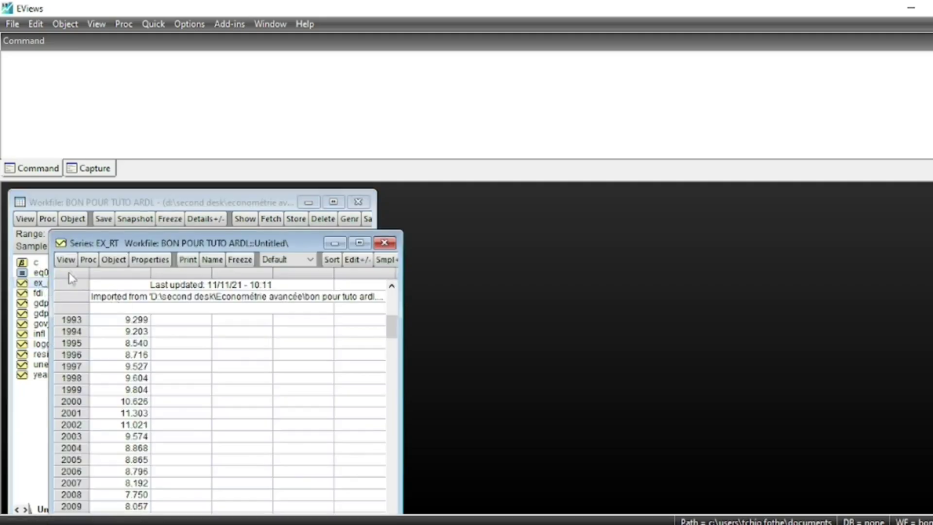
click(64, 259)
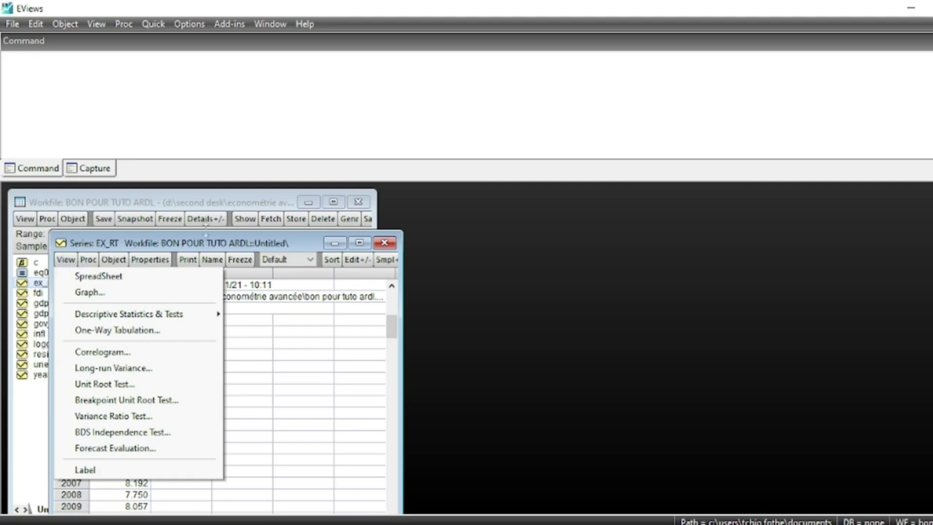
click(74, 261)
click(72, 262)
click(122, 384)
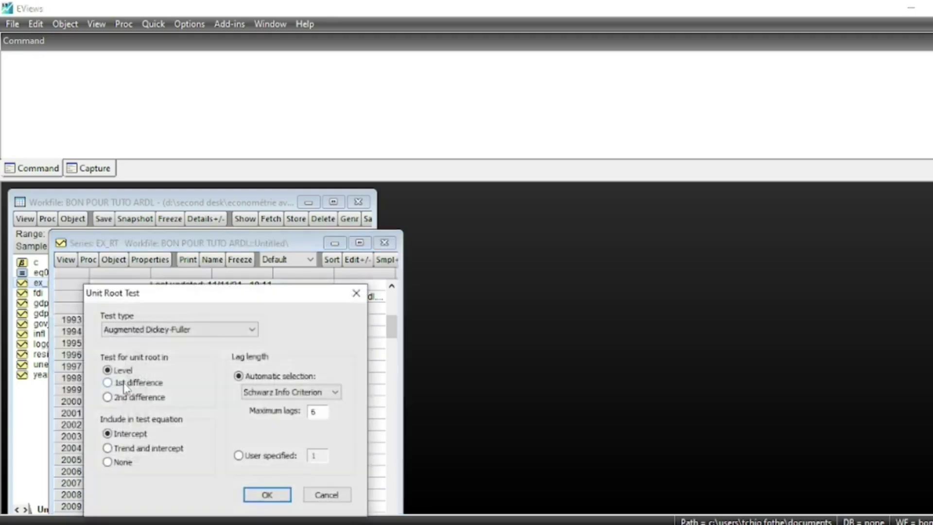
click(251, 330)
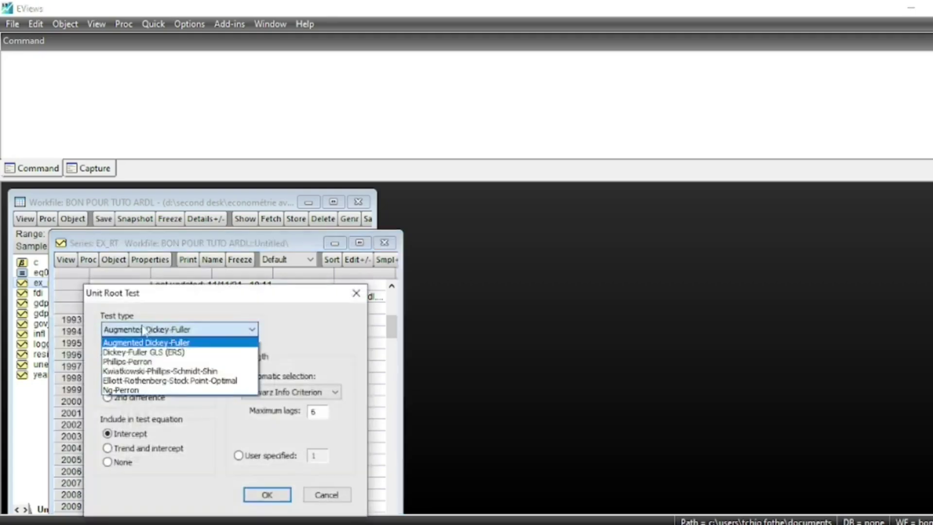
click(155, 342)
click(252, 331)
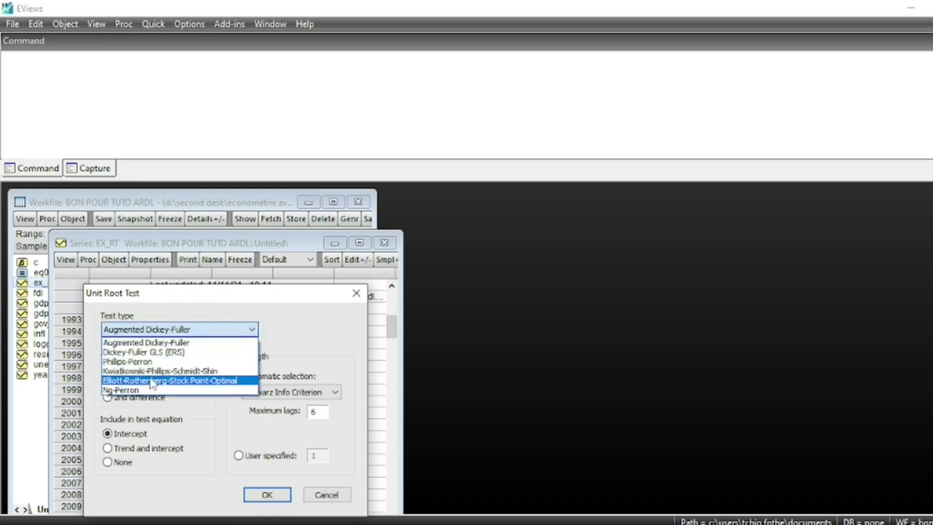
click(153, 329)
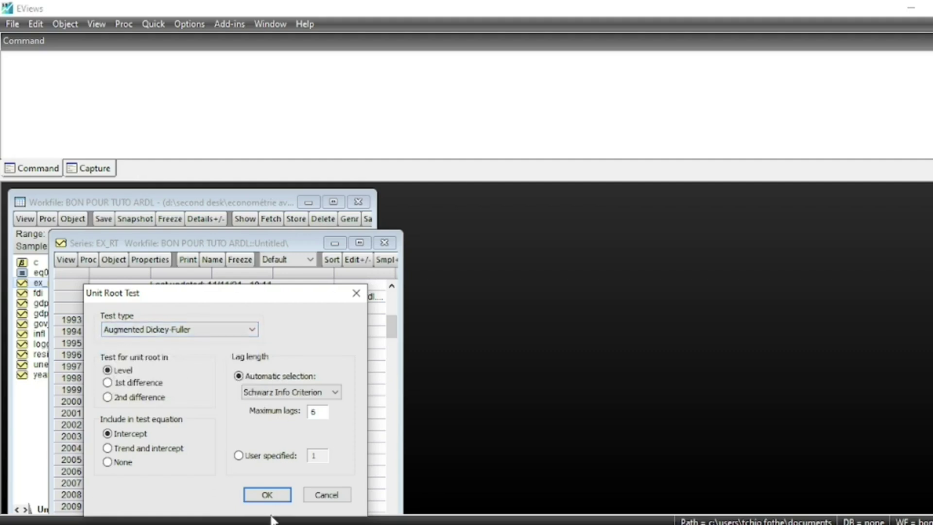
click(267, 495)
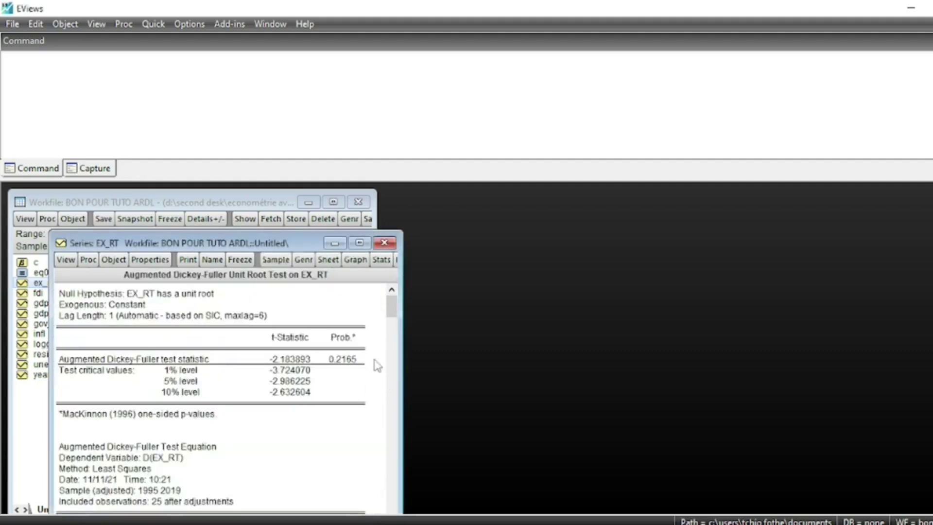
drag(289, 359, 353, 365)
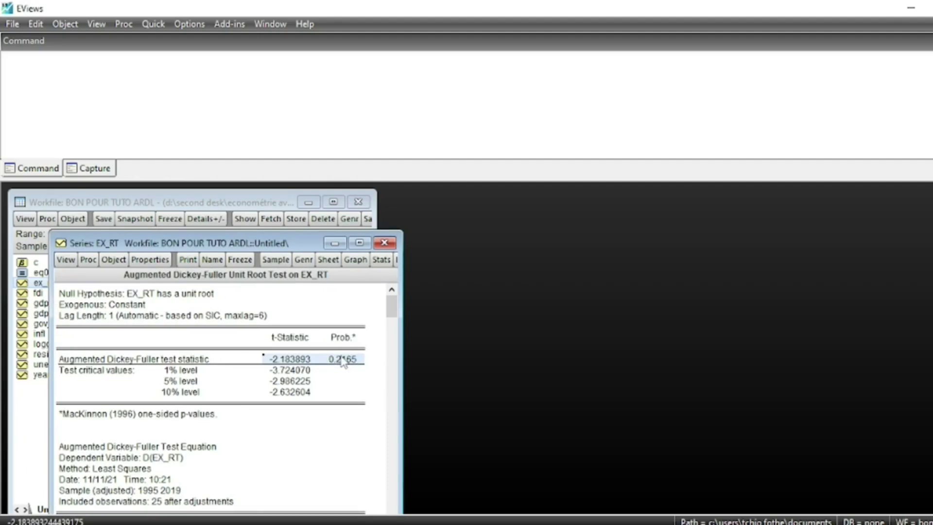
Step: Run the ADF unit root test on EX_RT in first differences
click(68, 262)
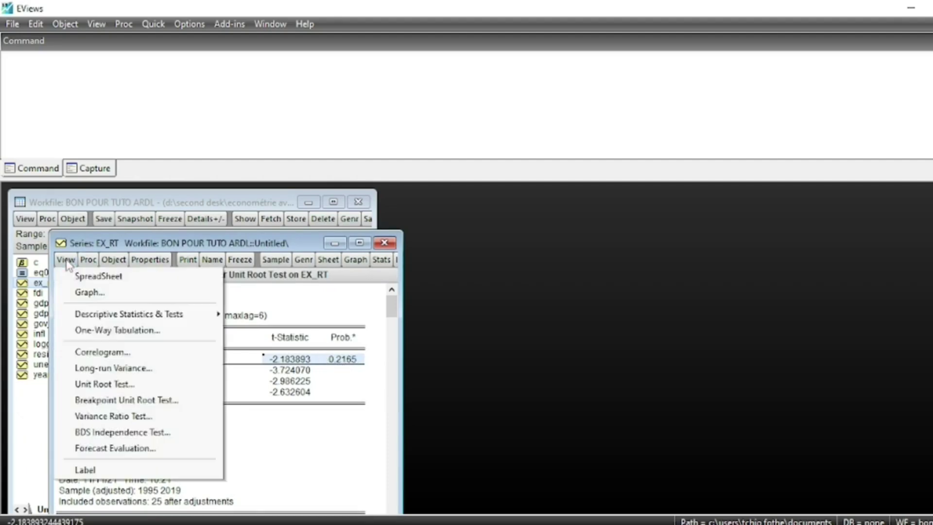
click(114, 384)
click(122, 382)
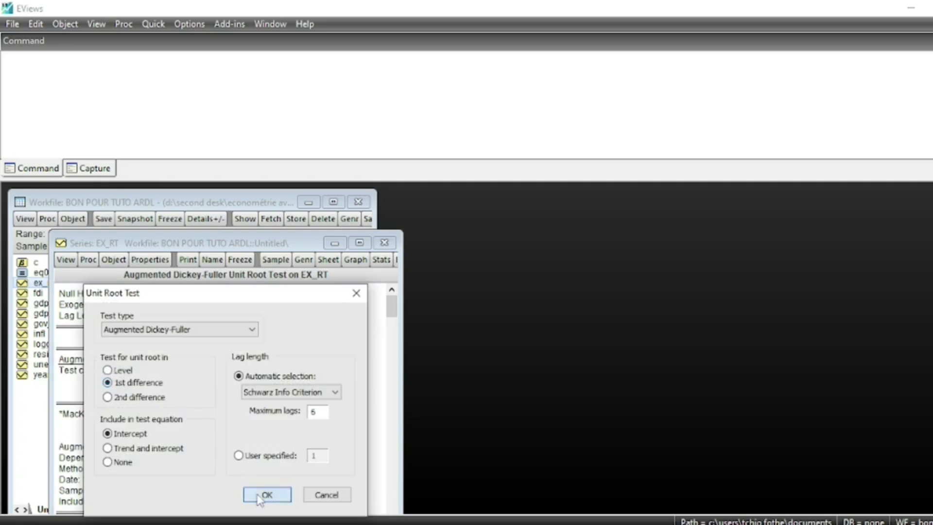
click(288, 494)
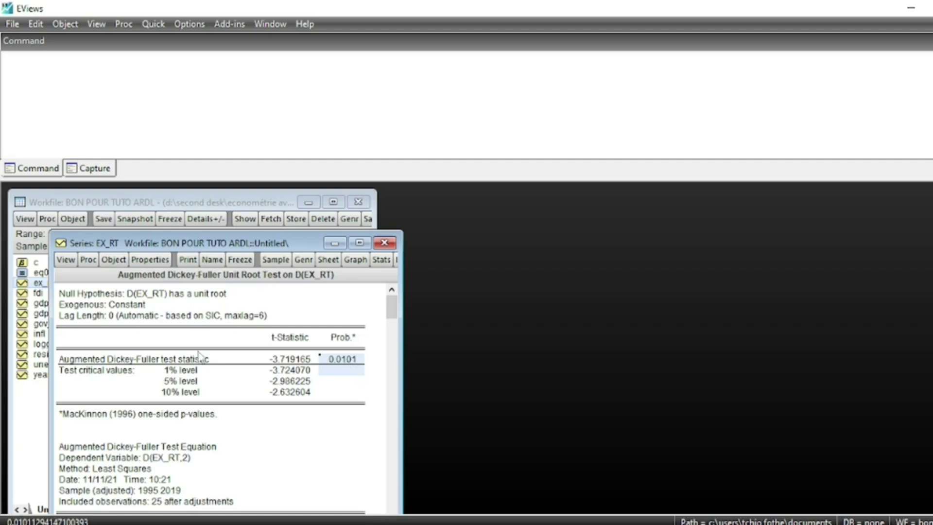
key(ctrl+F4)
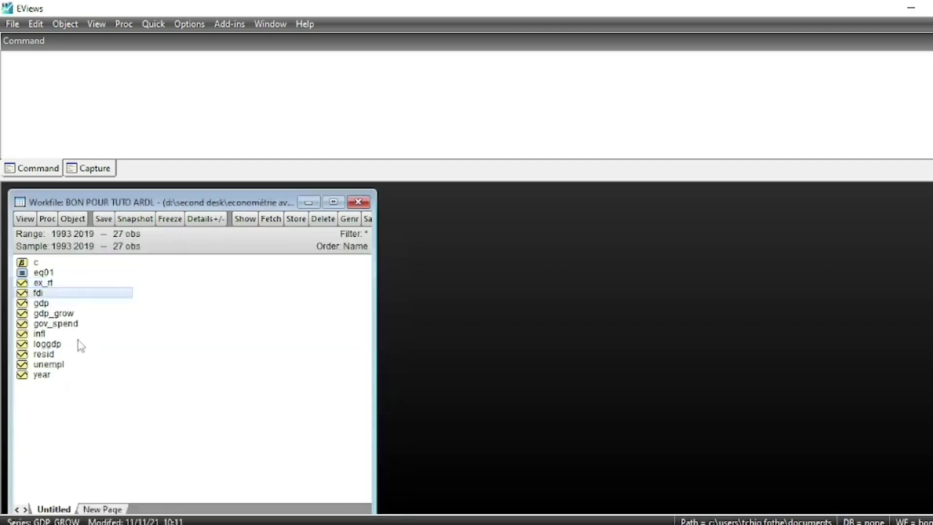
Step: Run the ADF unit root test on INFL in levels and check its probability
double_click(42, 335)
click(160, 384)
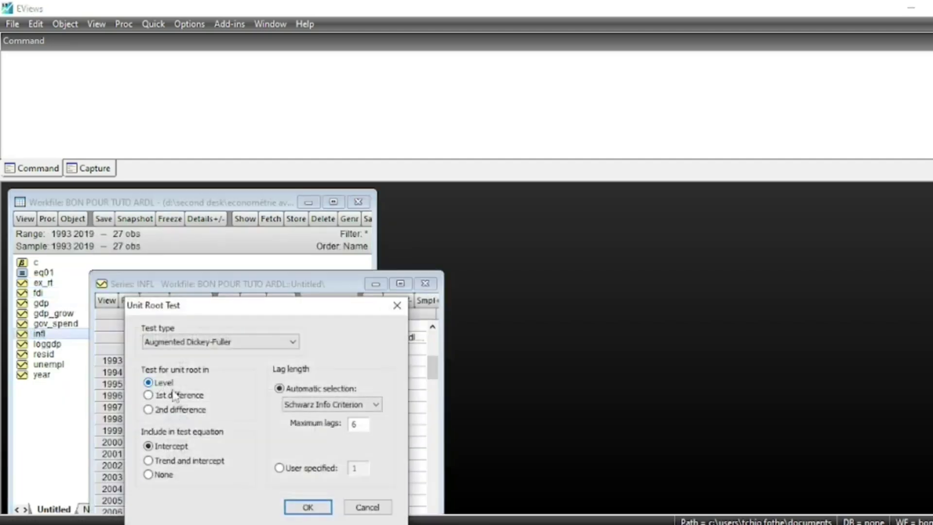
click(308, 506)
click(395, 402)
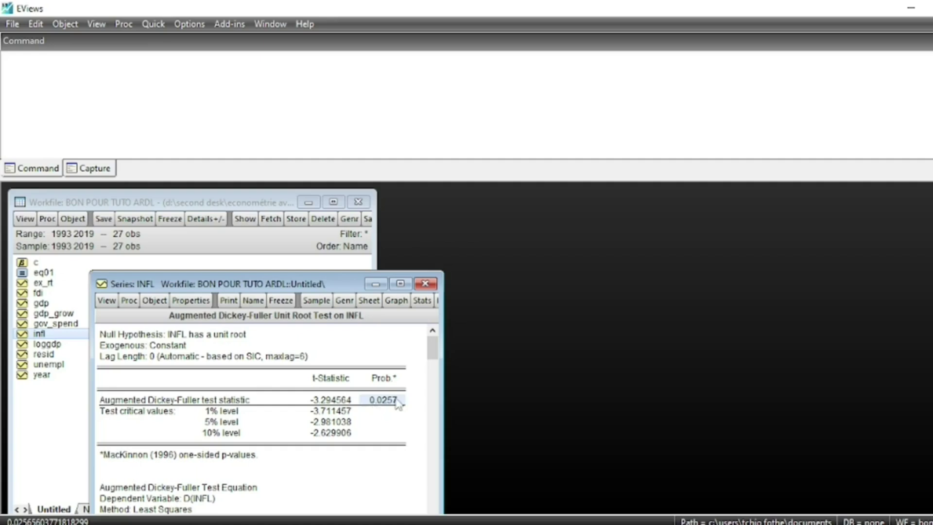
click(425, 284)
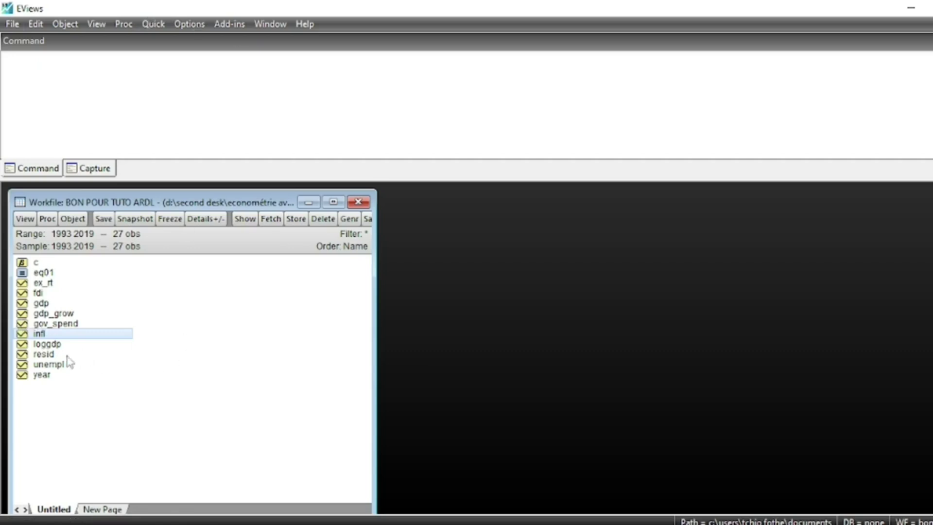
Step: Enter the equation specification loggdp ex_rt fdi gov_spend infl unempl
click(152, 24)
click(208, 157)
text(loggdp )
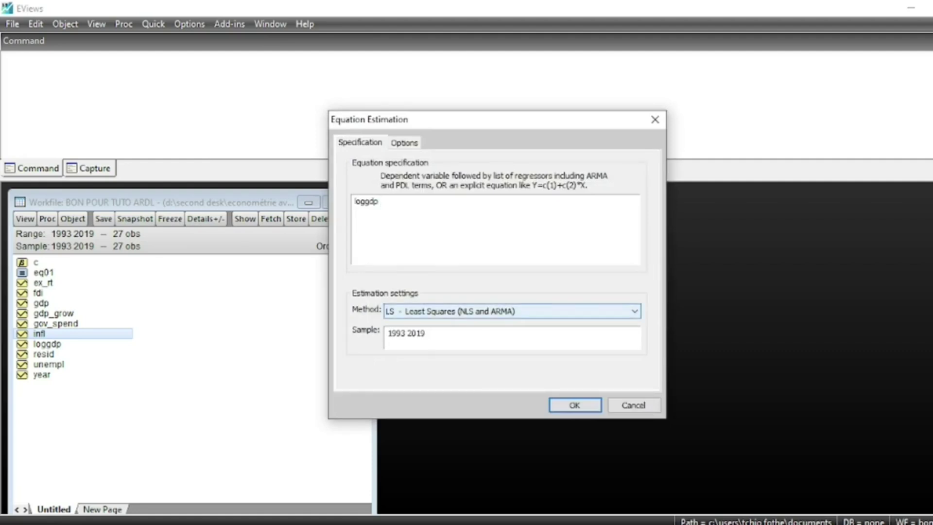
text(ex_rt fdi)
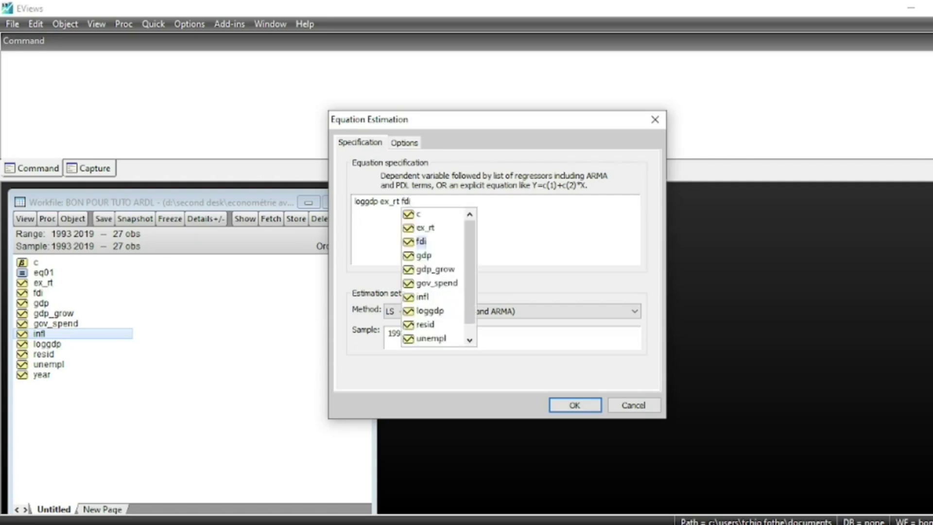
key(Escape)
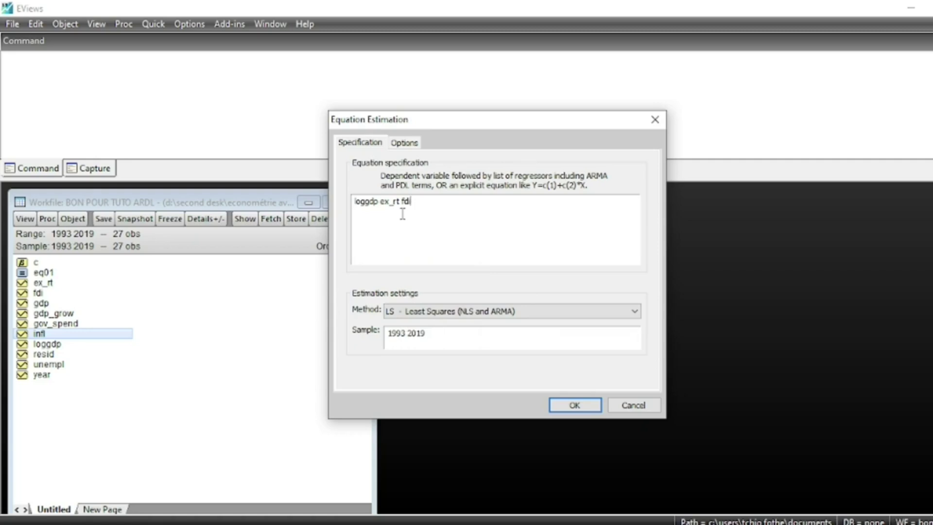
text(gov_spend in)
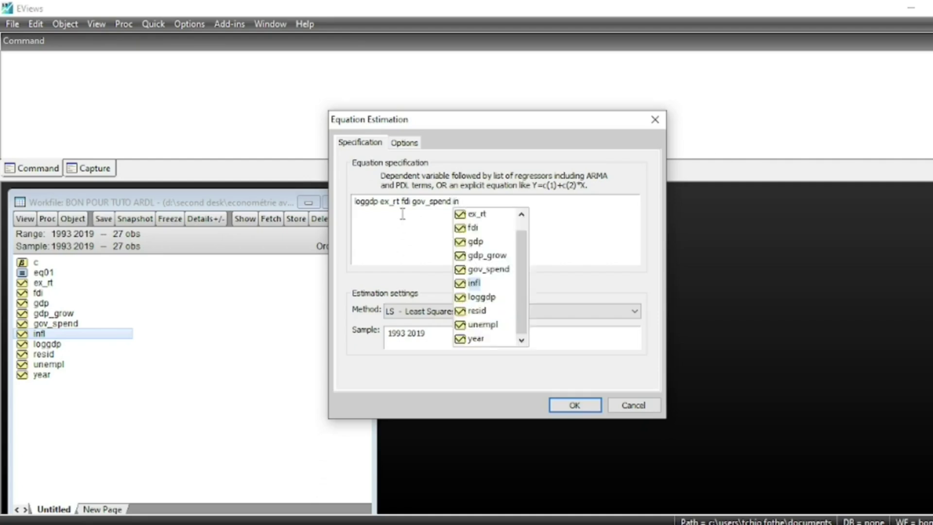
key(Return)
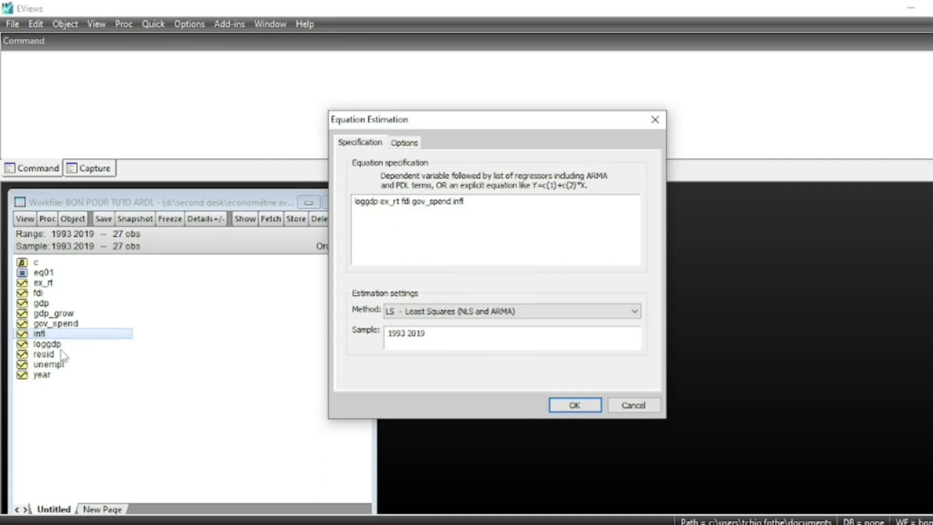
drag(68, 370, 488, 209)
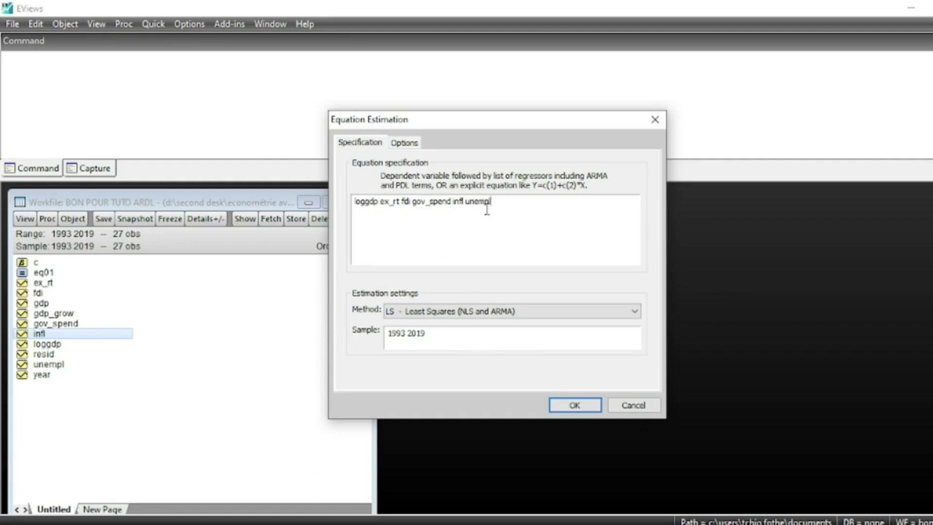
Step: Choose ARDL as the estimation method, with max lags 4
click(634, 311)
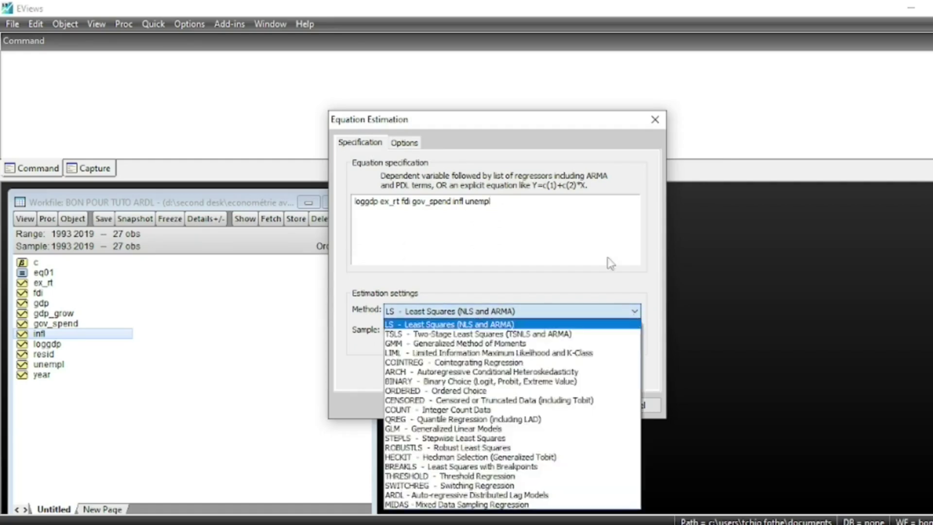
click(593, 241)
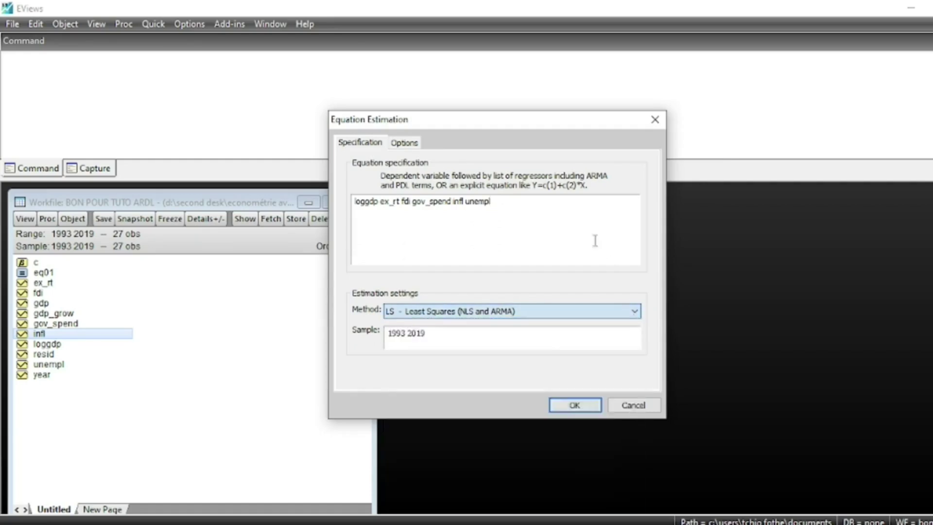
click(633, 311)
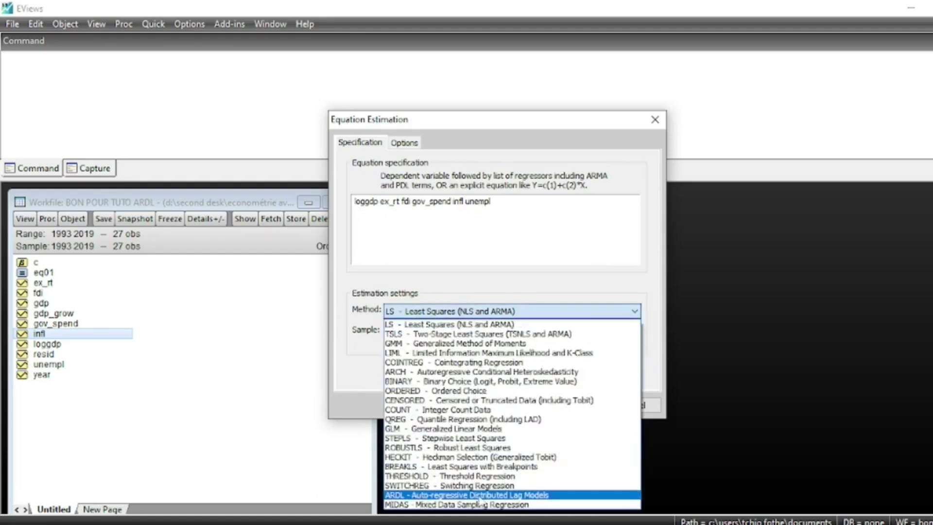
click(531, 495)
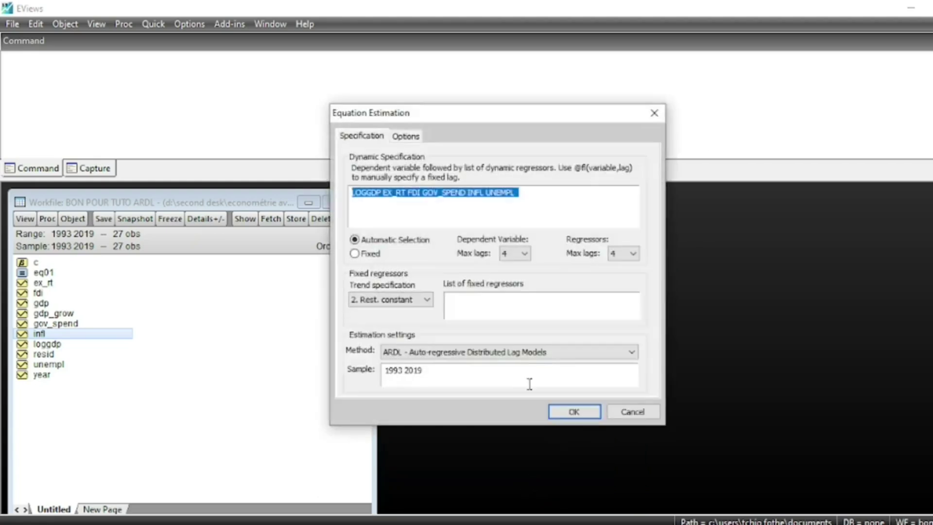
Step: Copy the ARDL variable list to the clipboard
right_click(458, 196)
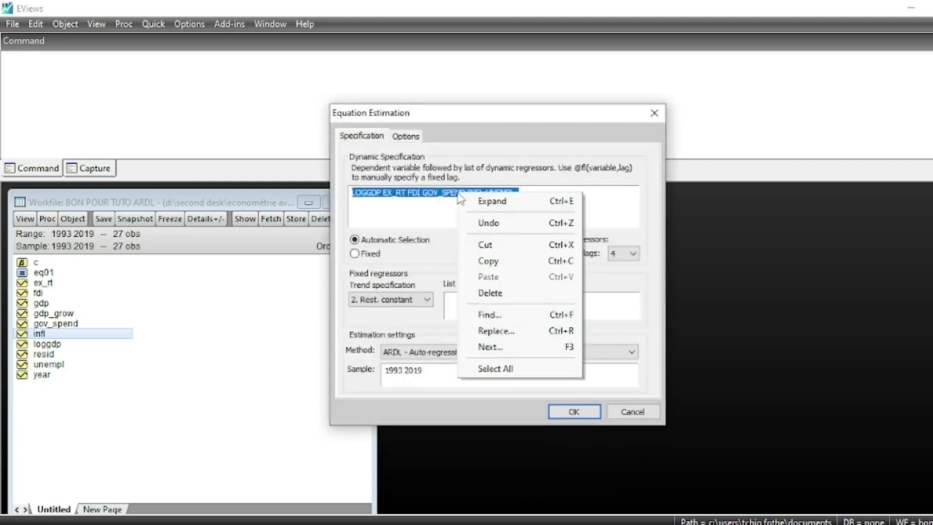
click(501, 264)
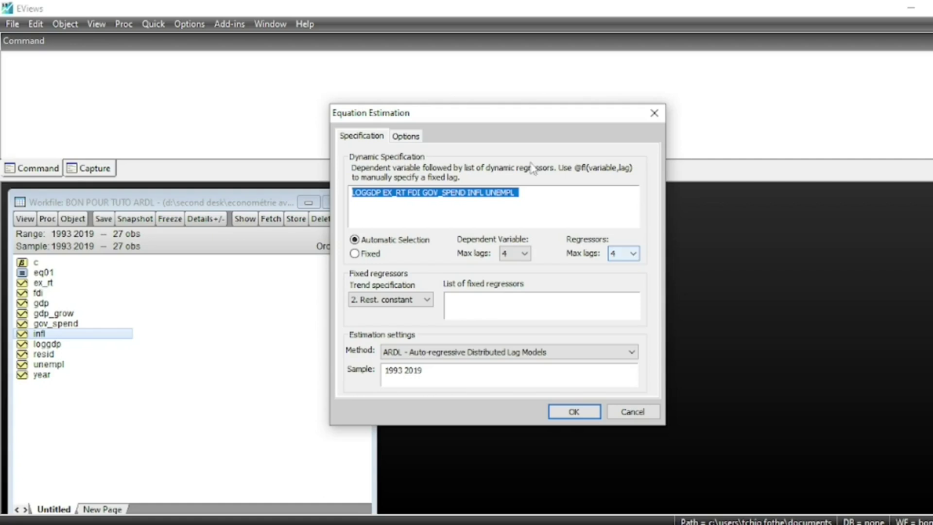
right_click(496, 194)
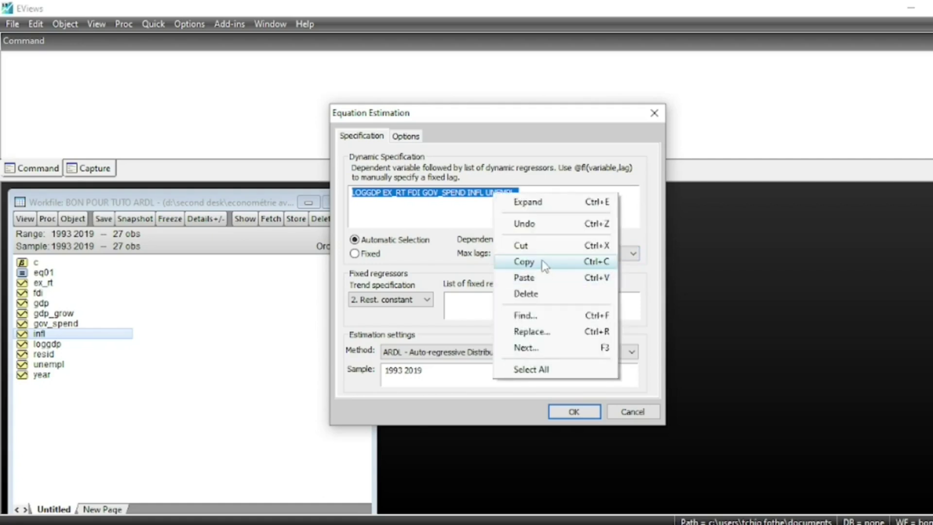
click(543, 262)
Step: Run the ARDL estimation and dismiss the resulting Singular matrix error
click(589, 414)
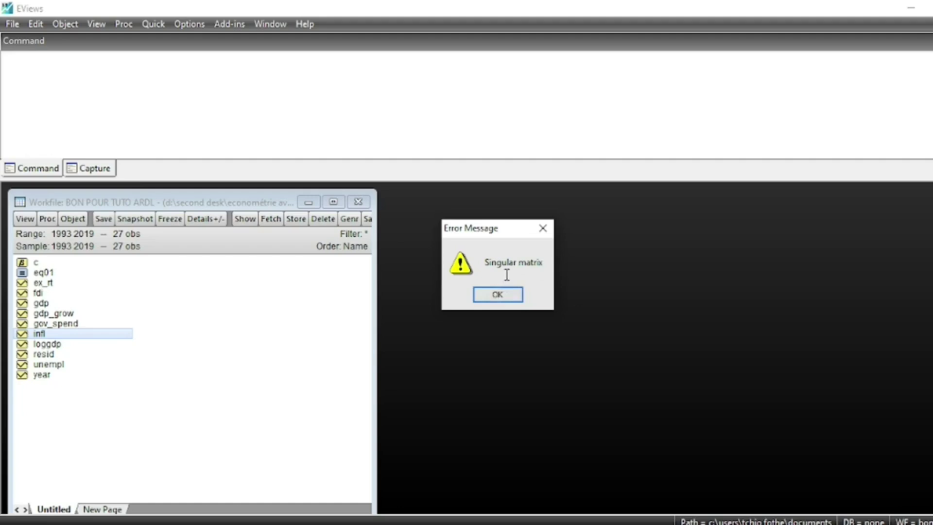
click(500, 297)
click(153, 24)
mouse_move(227, 144)
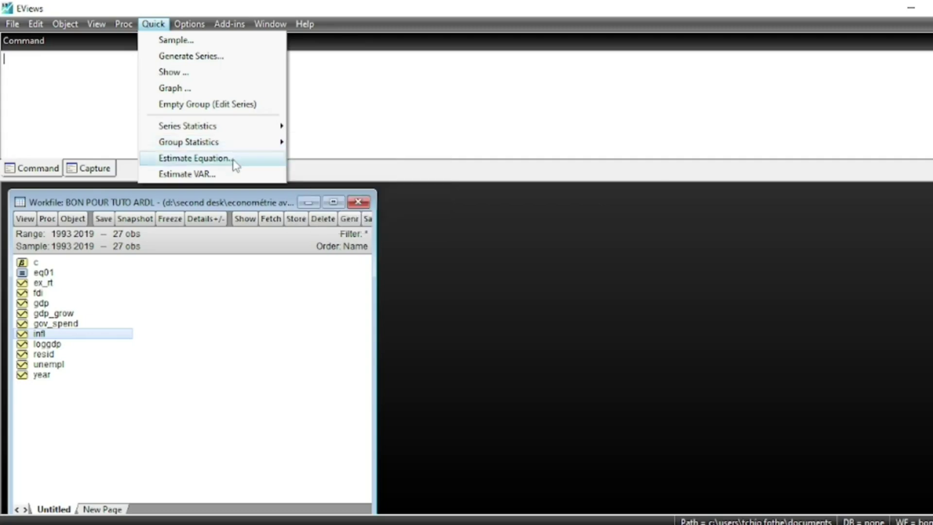
Step: Paste the variable list into a new ARDL equation and estimate with regressor max lags 1
click(235, 160)
key(ctrl+v)
click(513, 311)
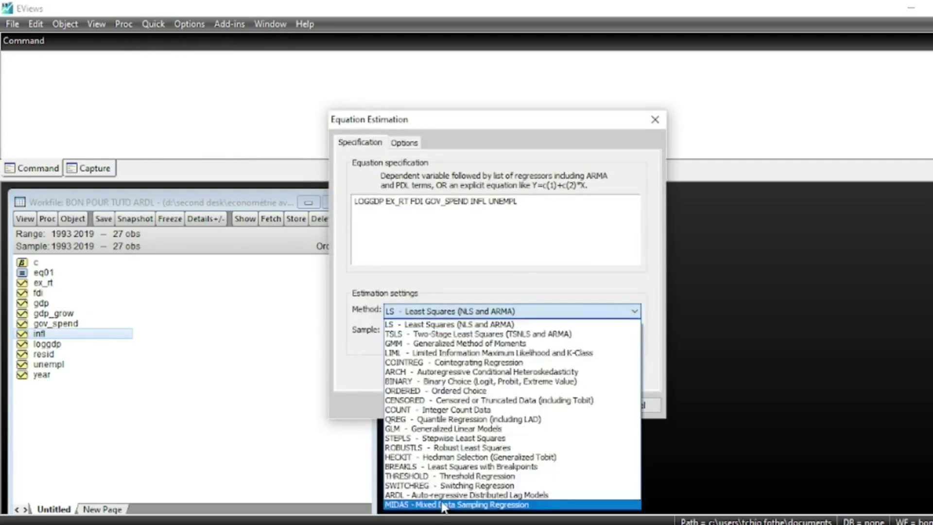
click(434, 474)
click(622, 253)
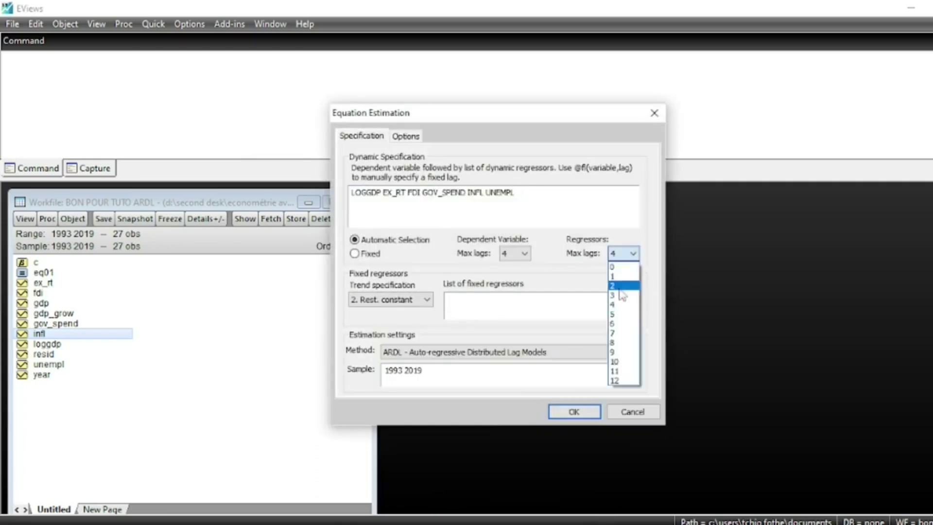
click(618, 271)
click(575, 413)
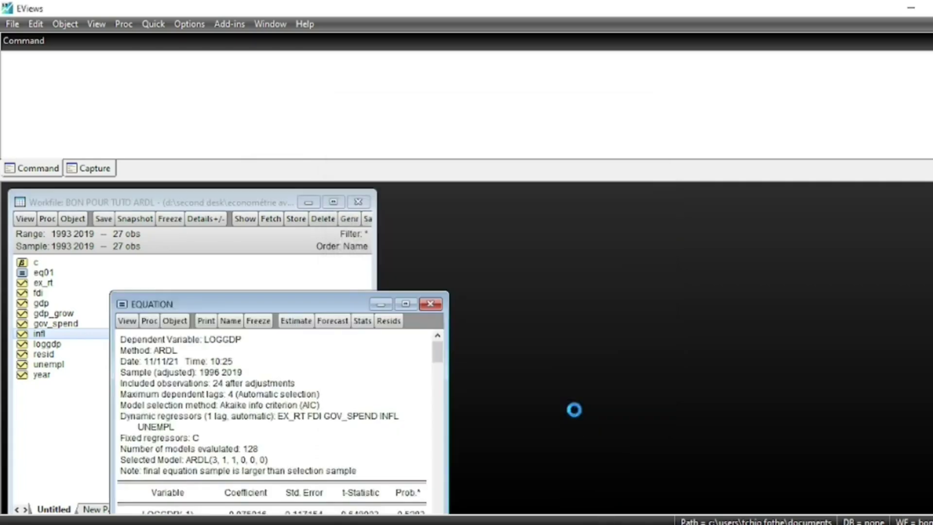
drag(340, 257, 395, 183)
scroll(420, 348, down, 3)
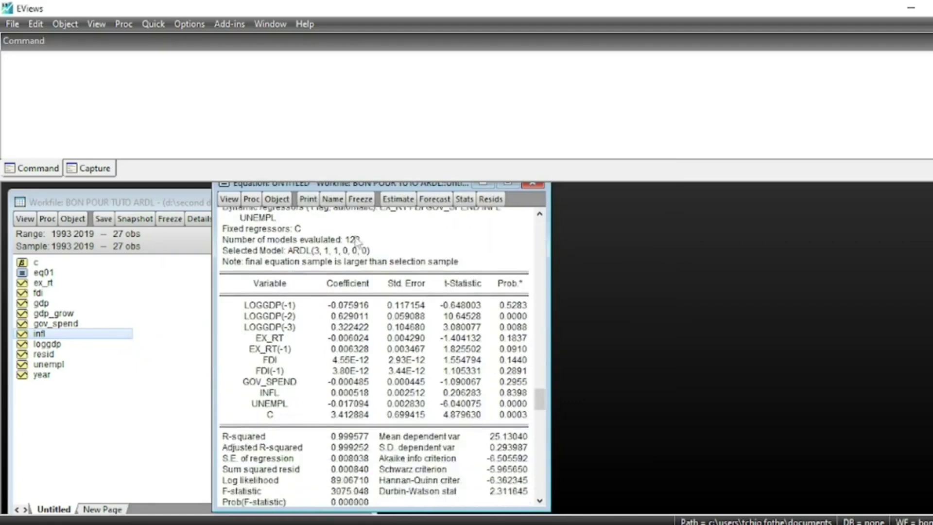
Step: Re-estimate the ARDL model with regressor max lags 2
click(398, 199)
click(511, 330)
click(504, 370)
click(476, 485)
scroll(451, 461, down, 3)
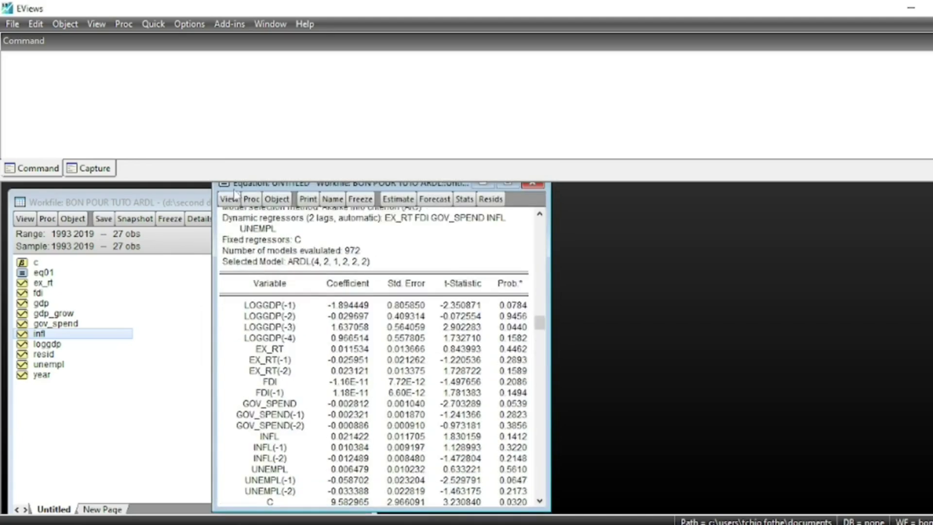
click(229, 199)
click(397, 198)
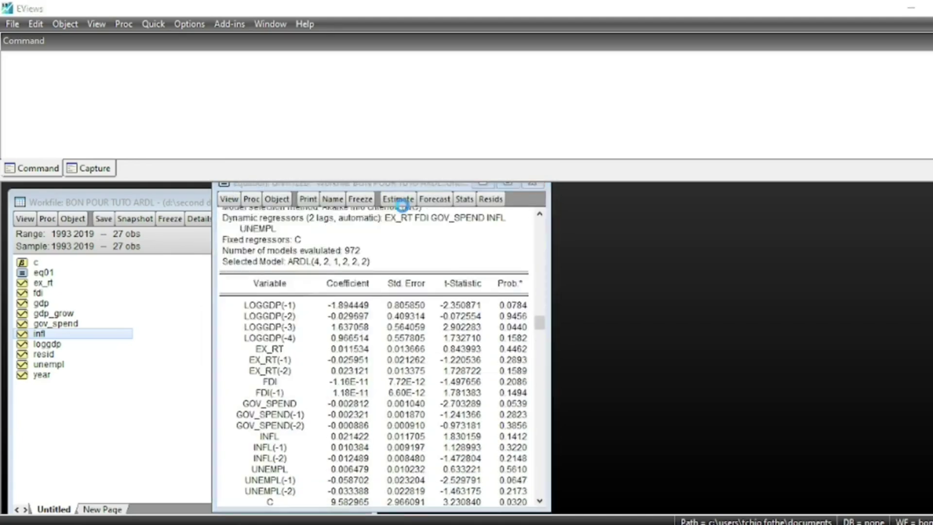
Step: Try regressor max lags 3, dismiss the Singular matrix error, and re-run the estimation
click(398, 199)
click(511, 331)
click(503, 372)
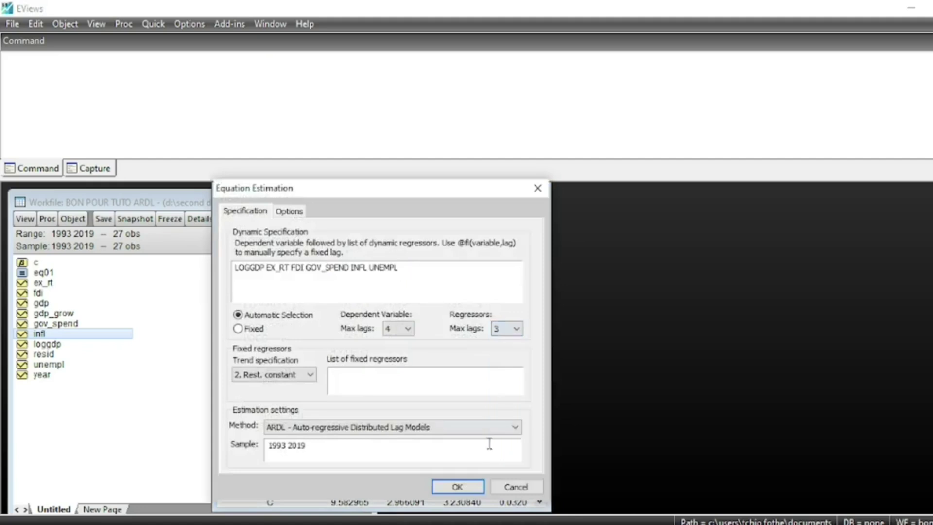
click(457, 486)
click(497, 294)
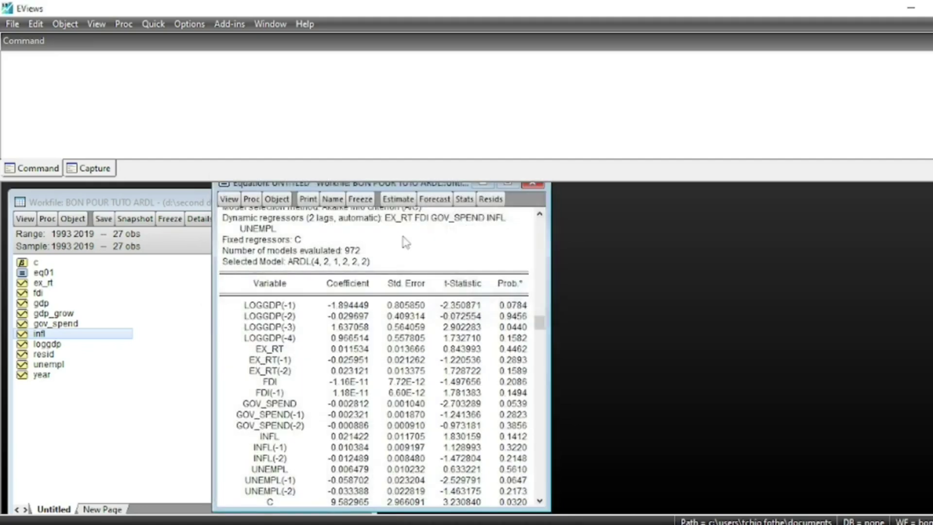
click(398, 198)
click(458, 487)
scroll(459, 425, down, 4)
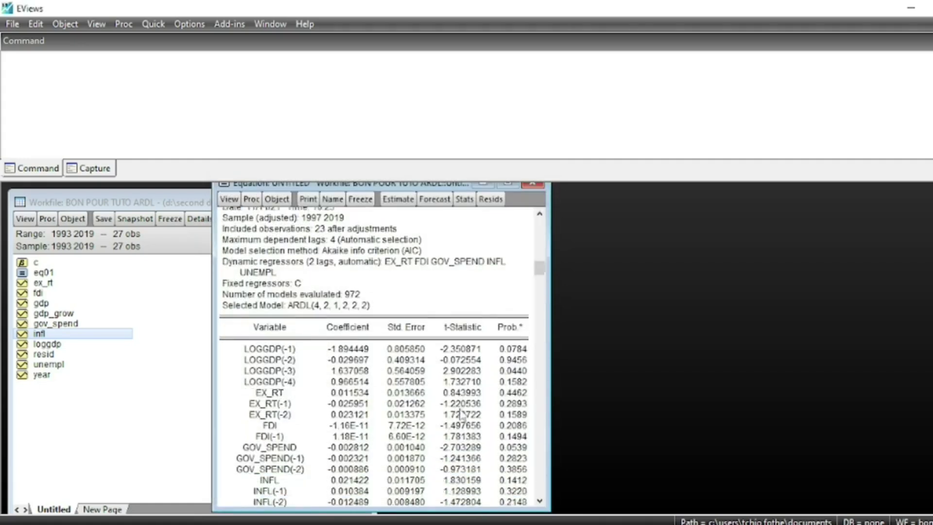
scroll(444, 388, up, 4)
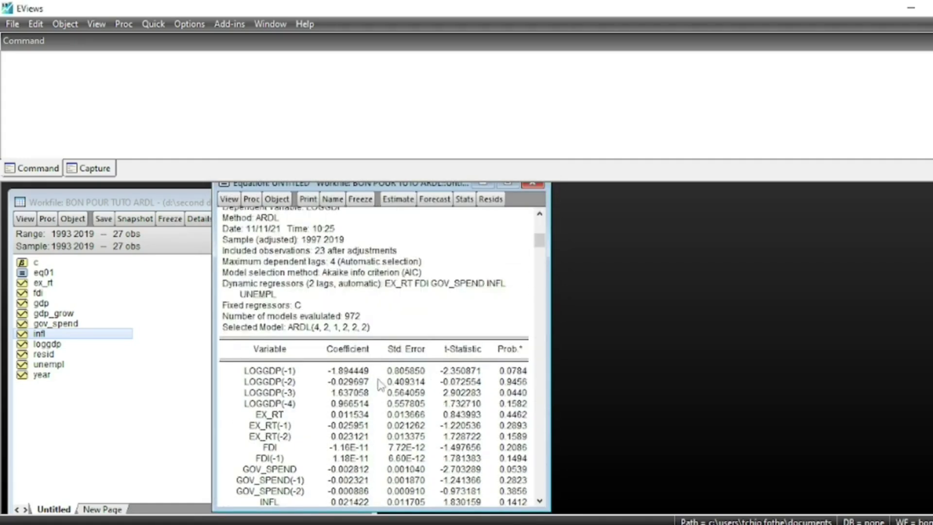
scroll(306, 292, down, 4)
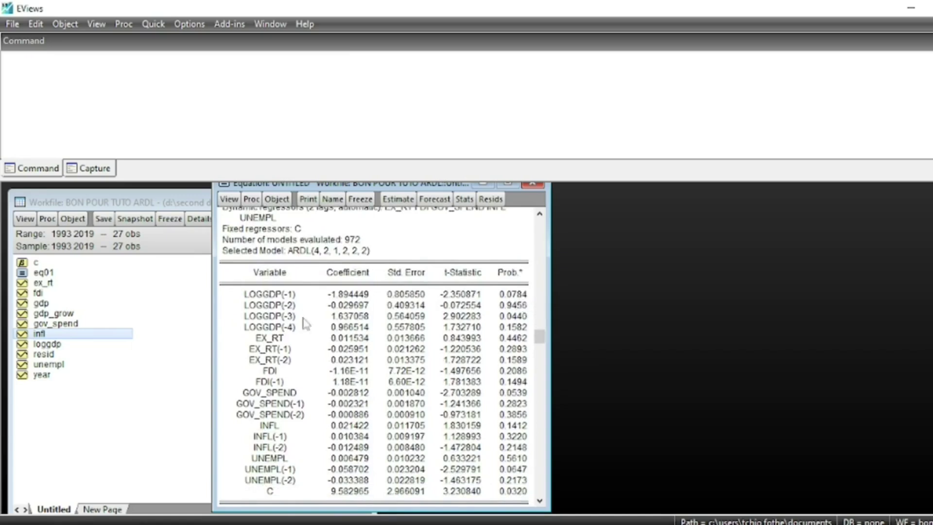
scroll(488, 414, down, 3)
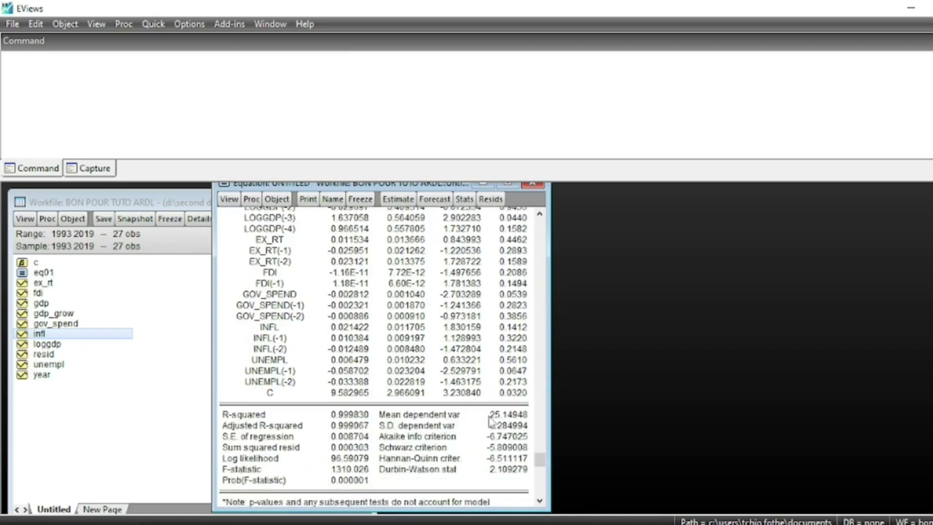
scroll(488, 421, up, 10)
Step: Re-estimate with dependent variable max lags 2, giving ARDL(2,0,0,0,0,0)
click(398, 199)
click(408, 328)
click(401, 368)
click(451, 486)
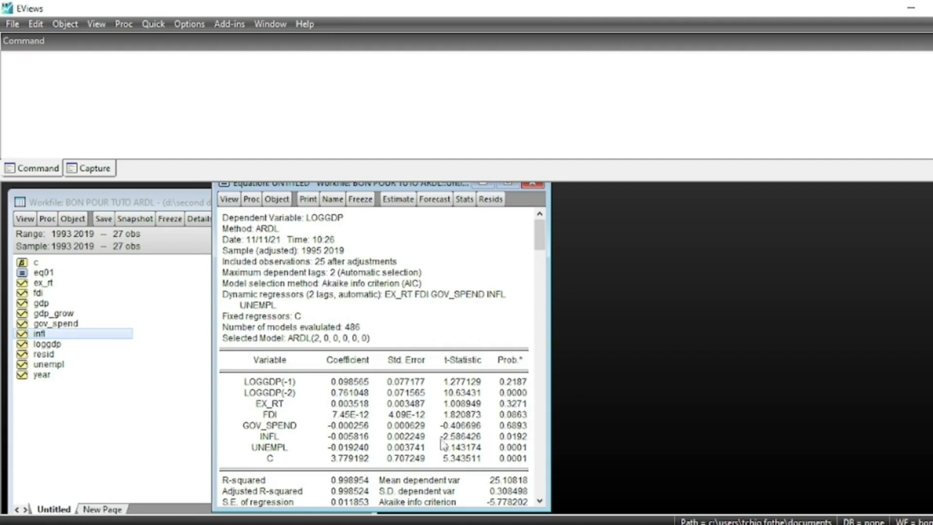
scroll(460, 270, down, 2)
scroll(444, 269, up, 1)
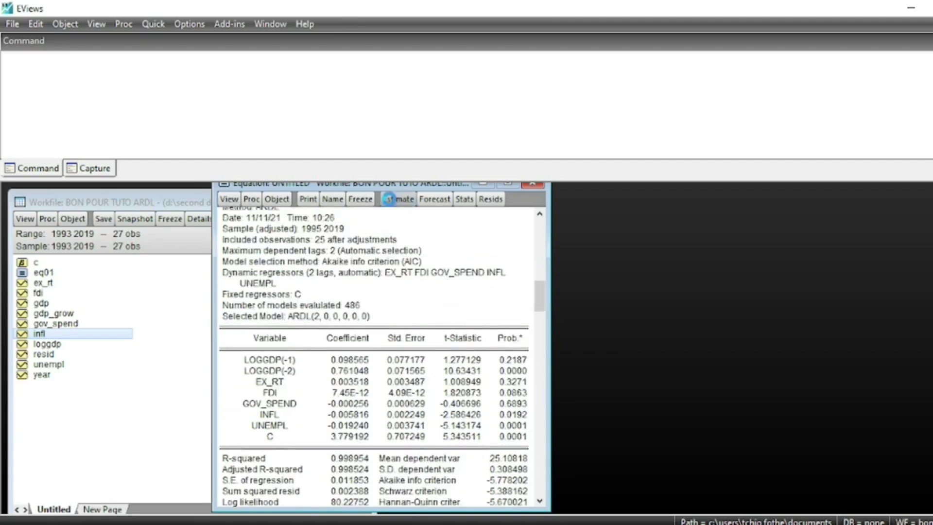
Step: Set the dependent variable max lags to 3 in the estimation settings
click(397, 199)
click(399, 328)
click(395, 362)
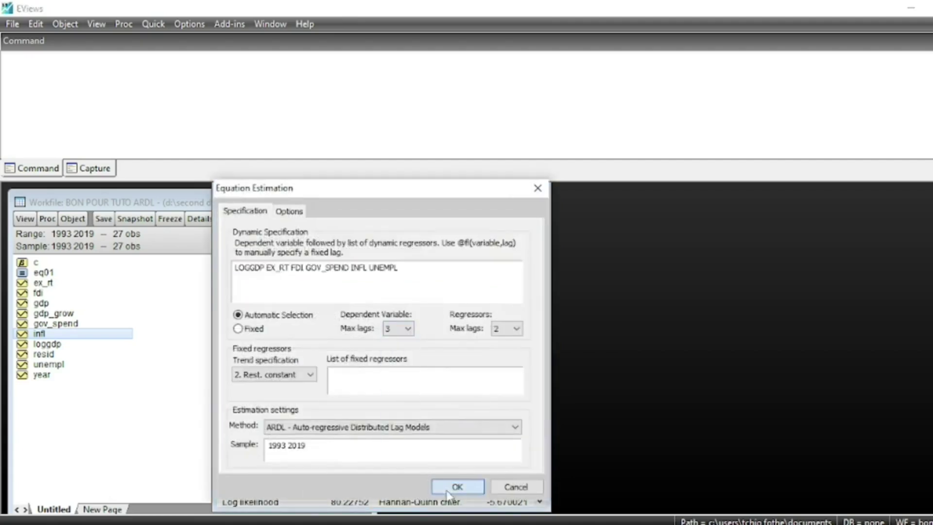
Step: Estimate with 3 dependent lags, selecting ARDL(3,1,1,0,0,0) from 729 models
click(457, 486)
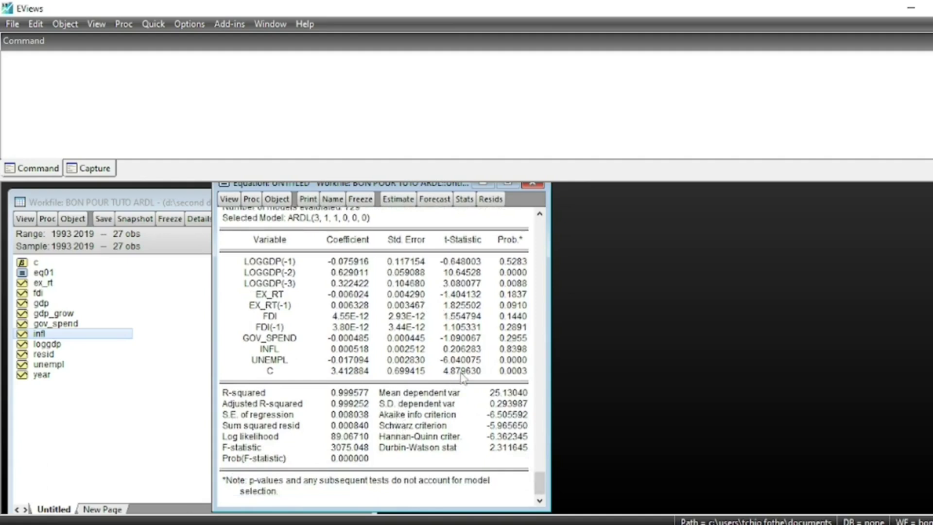
scroll(426, 348, up, 1)
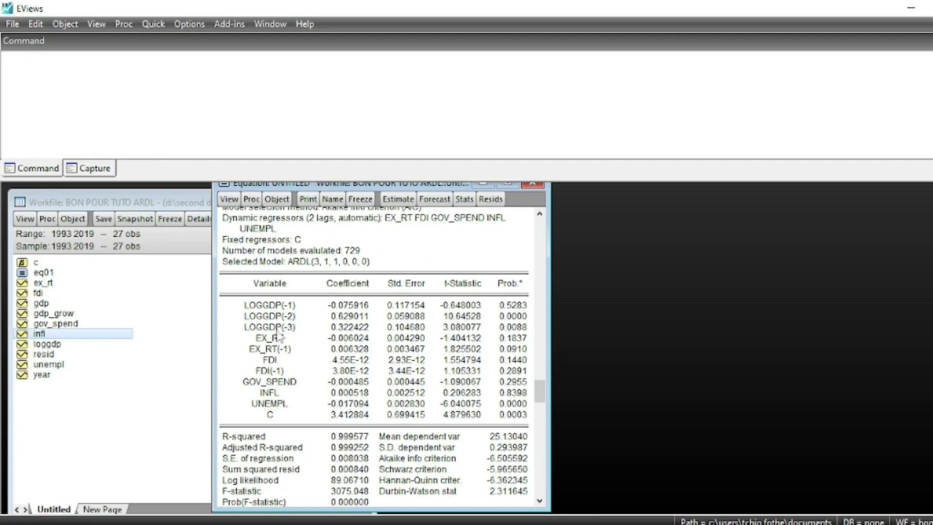
click(228, 199)
Step: Show the F-Bounds Test and mark F-statistic 21.05818 against the I(0) and I(1) asymptotic bounds
mouse_move(279, 338)
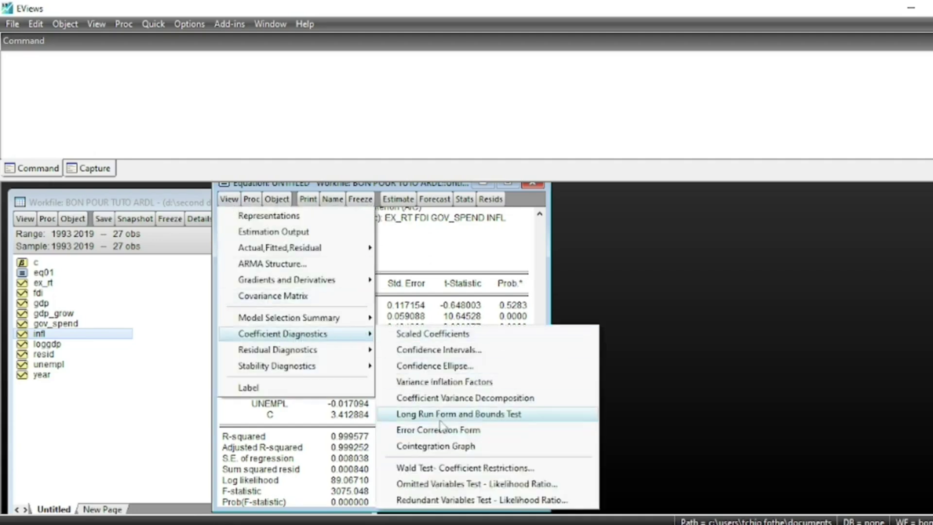
click(469, 417)
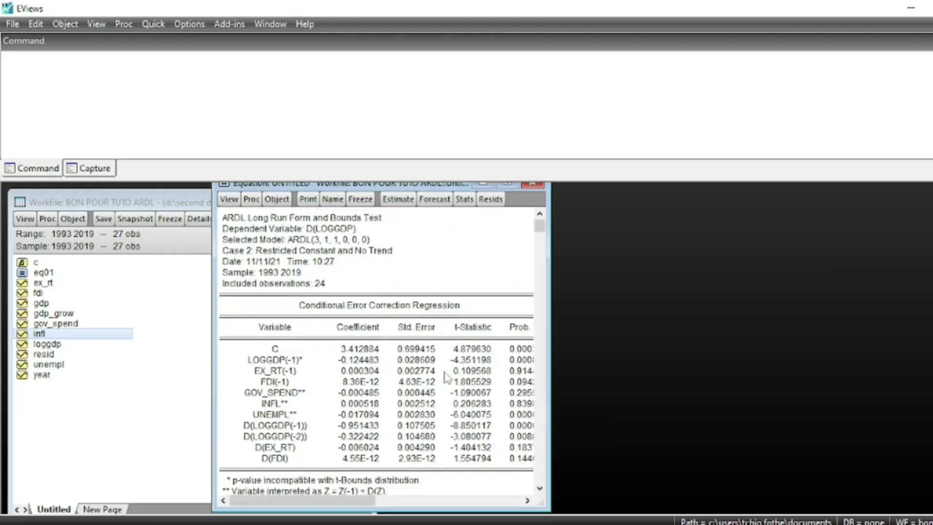
scroll(446, 378, down, 12)
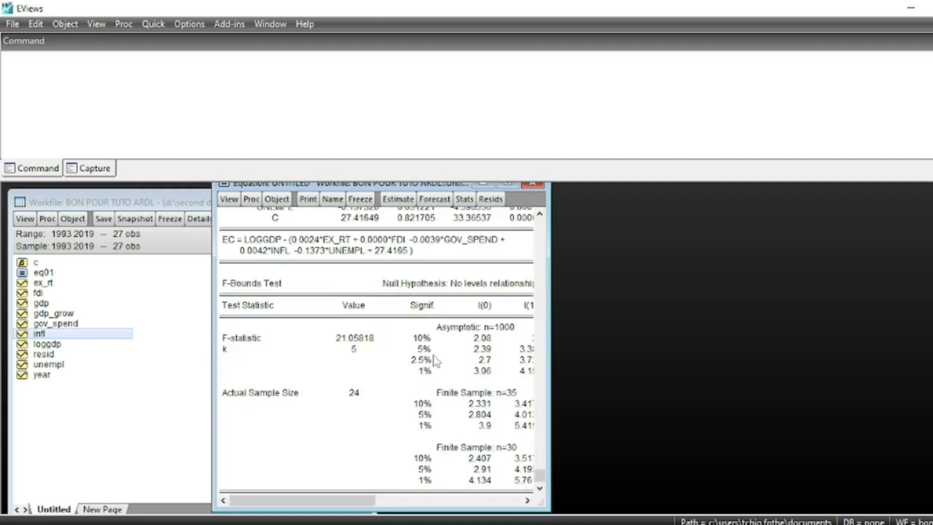
drag(547, 360, 638, 362)
click(334, 341)
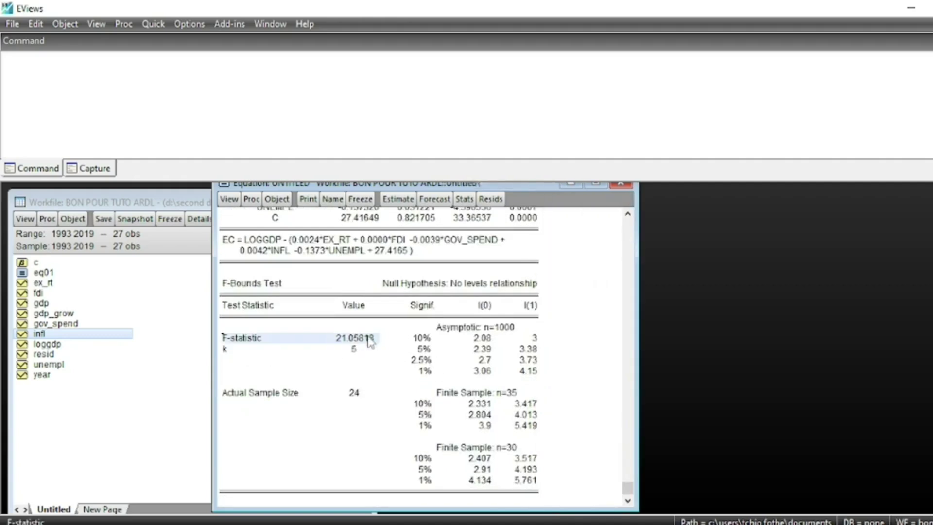
drag(461, 343, 539, 375)
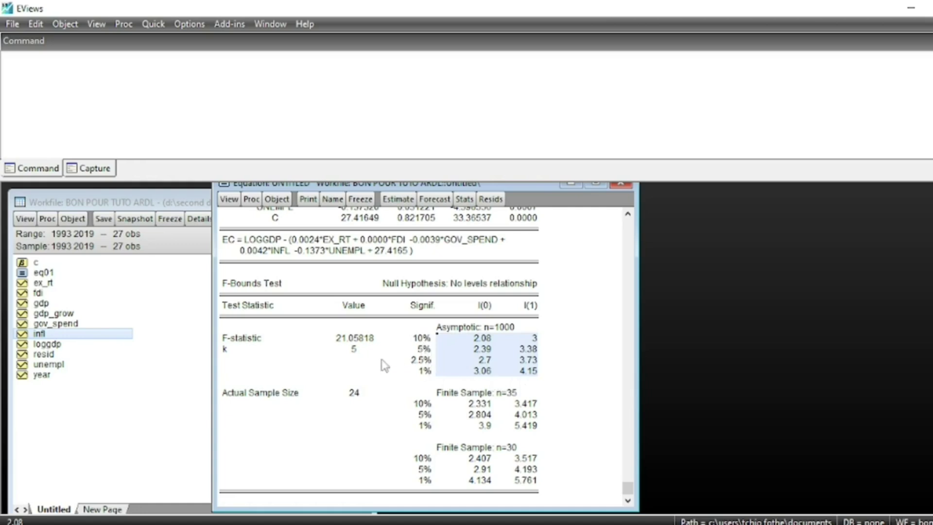
scroll(384, 366, up, 2)
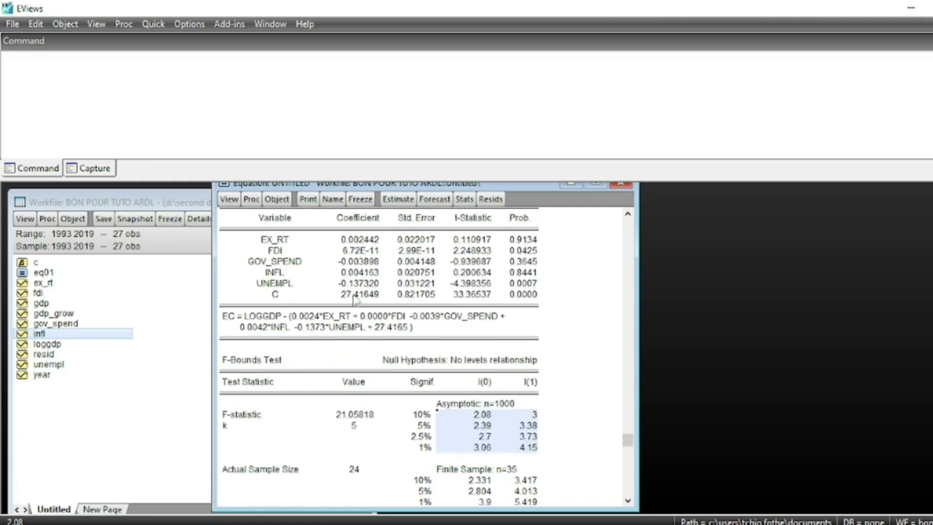
scroll(394, 336, up, 1)
scroll(391, 333, up, 1)
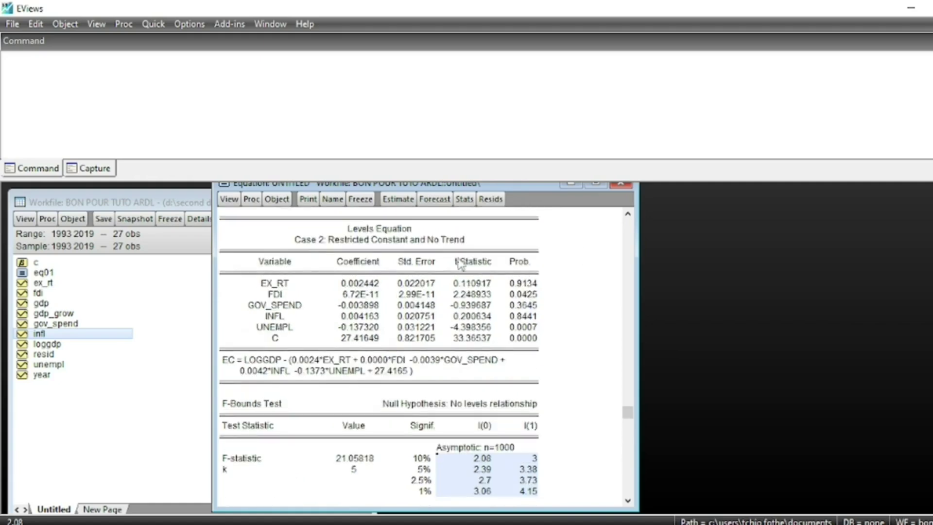
click(235, 229)
drag(235, 229, 528, 350)
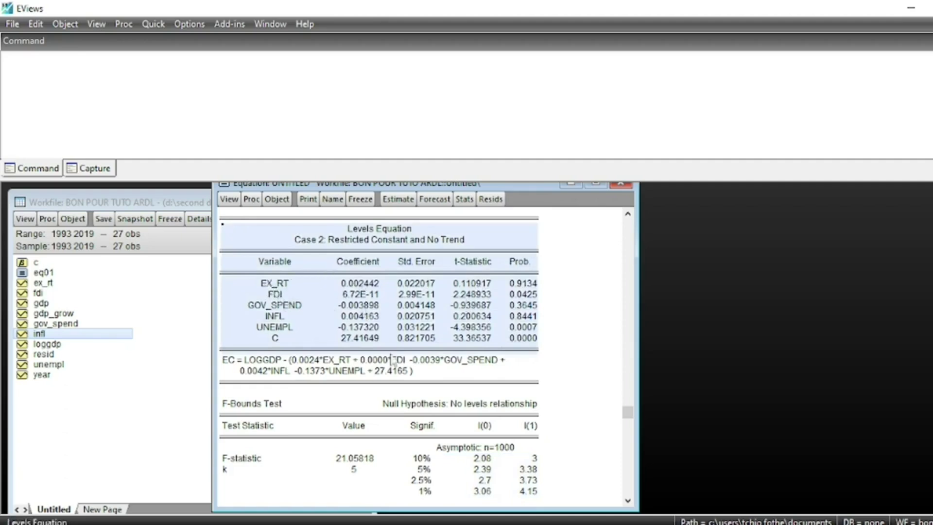
click(342, 285)
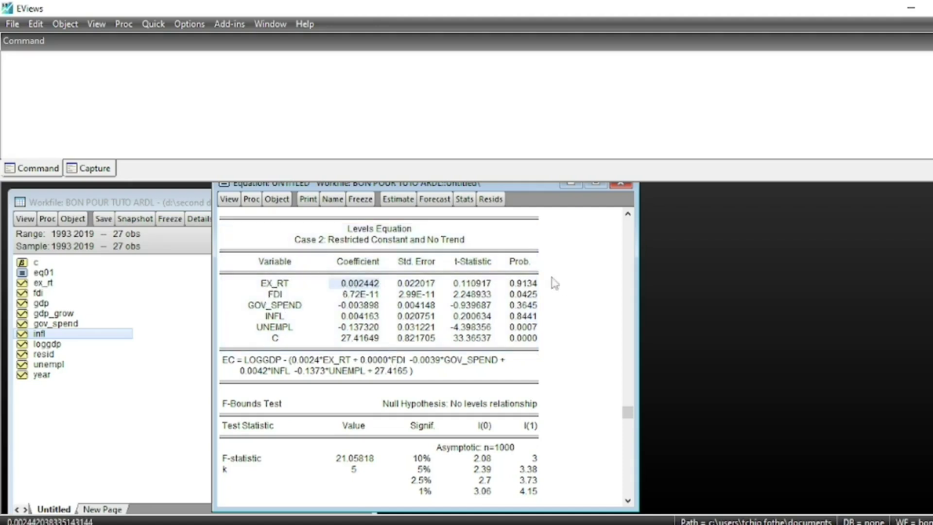
click(532, 286)
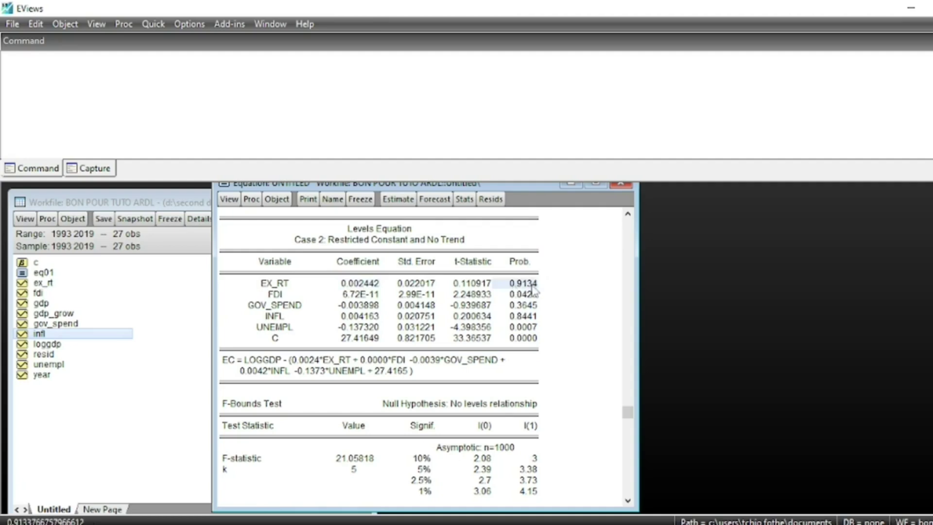
click(273, 298)
drag(315, 298, 523, 302)
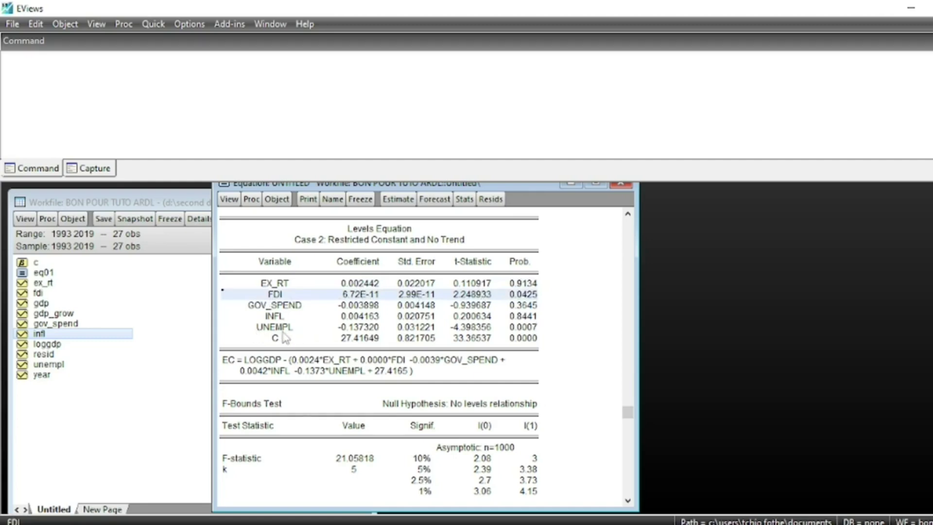
click(340, 328)
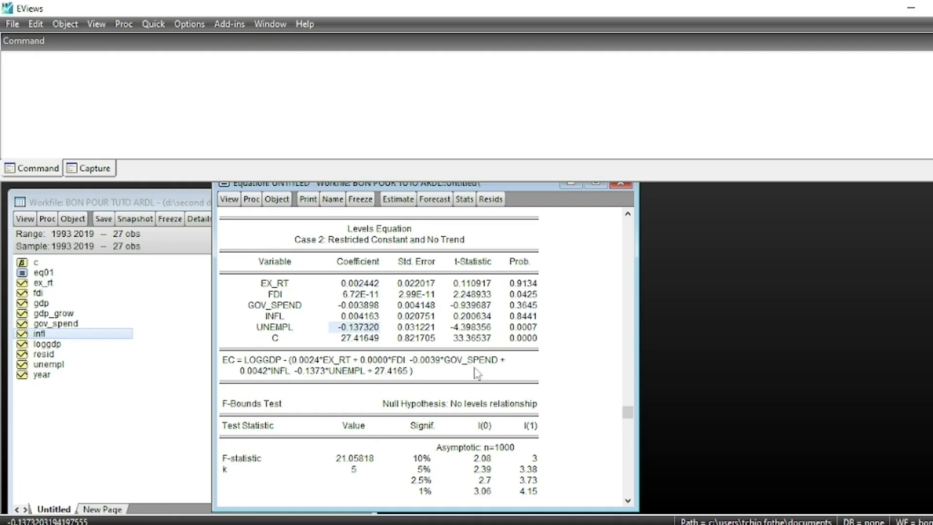
scroll(316, 343, up, 4)
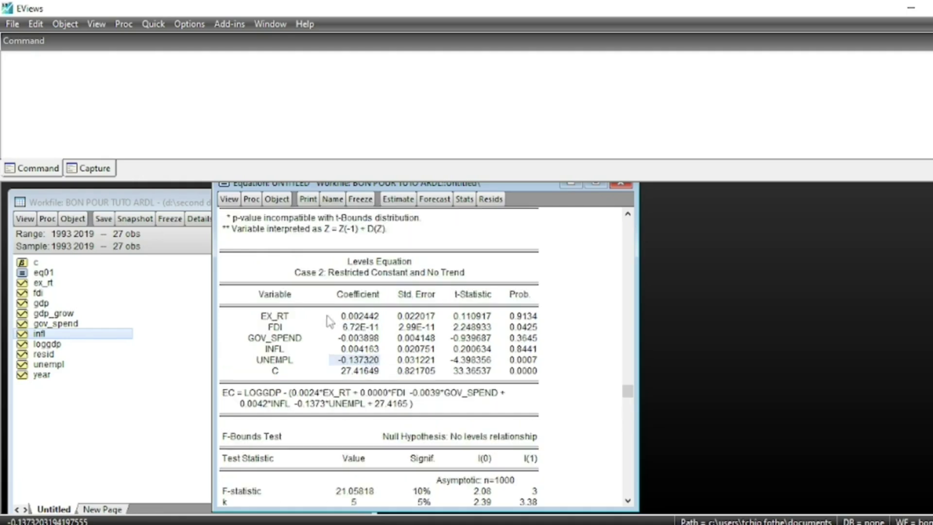
scroll(329, 321, down, 2)
scroll(573, 359, down, 5)
drag(223, 324, 500, 448)
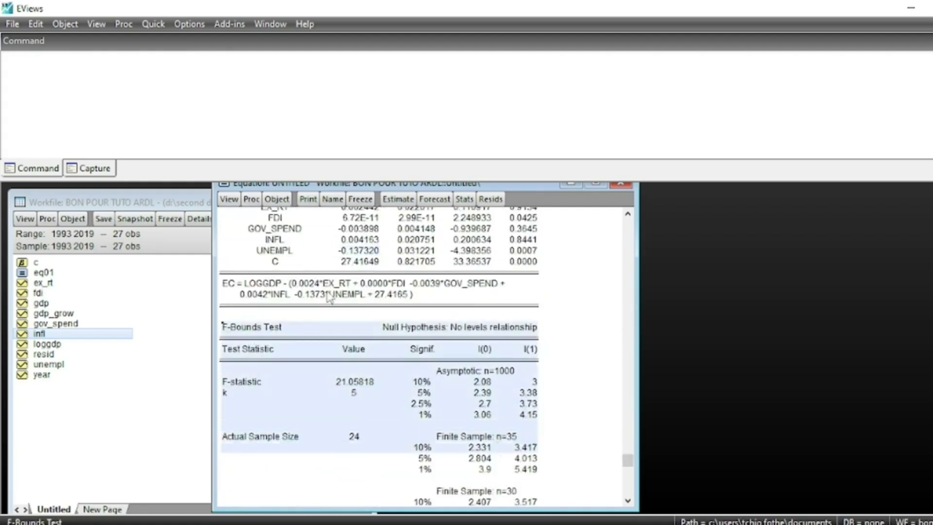
Step: Display the Error Correction Form, with CointEq(-1) coefficient -0.124483 at probability 0.0000
click(228, 200)
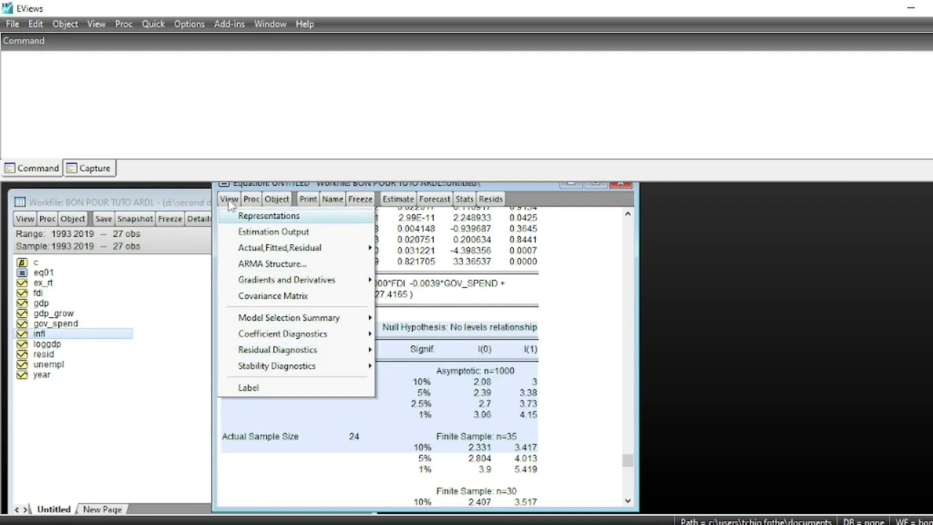
mouse_move(305, 337)
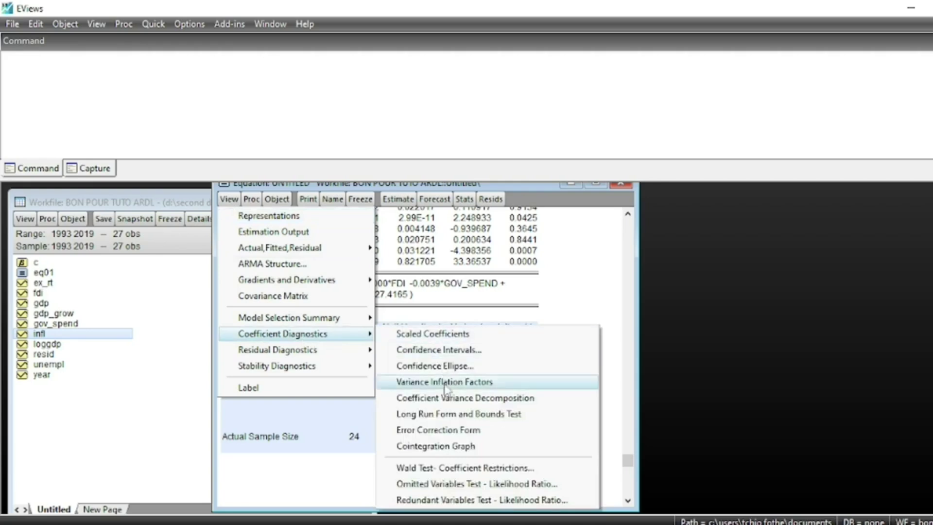
click(447, 437)
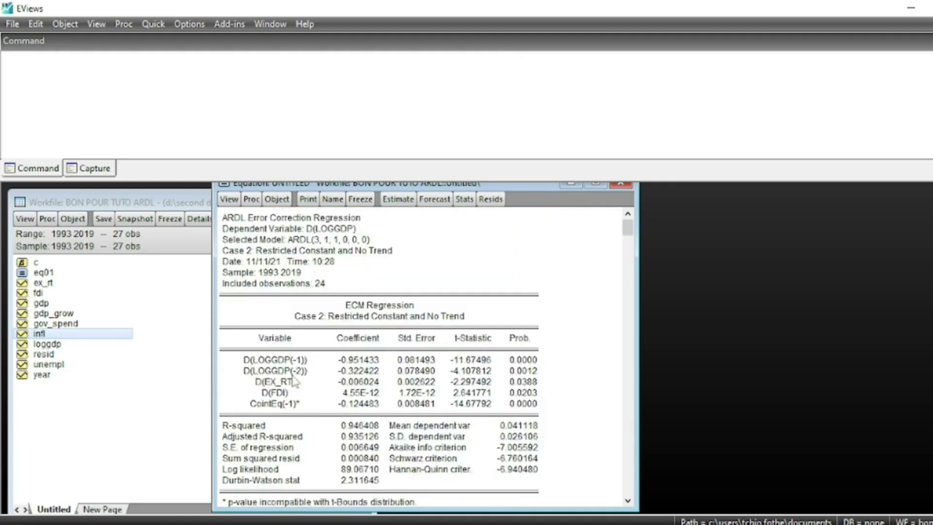
click(374, 408)
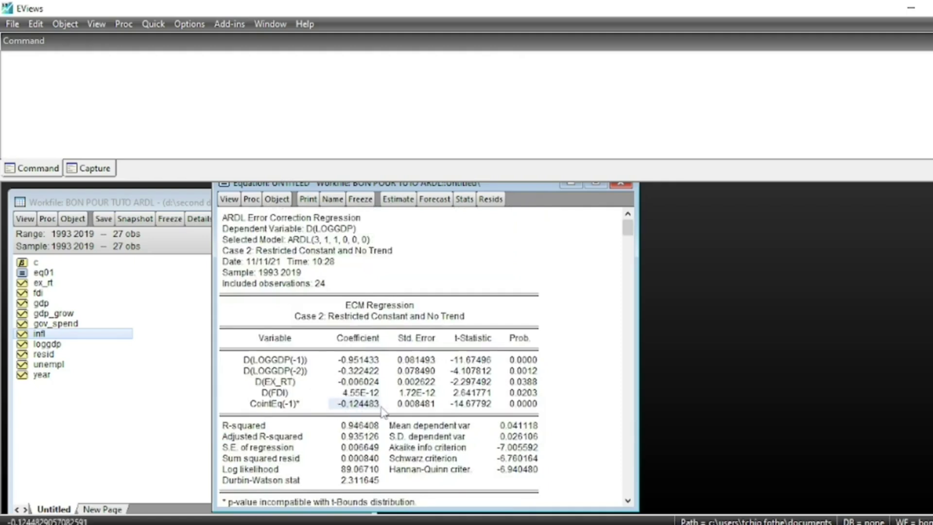
scroll(382, 421, down, 1)
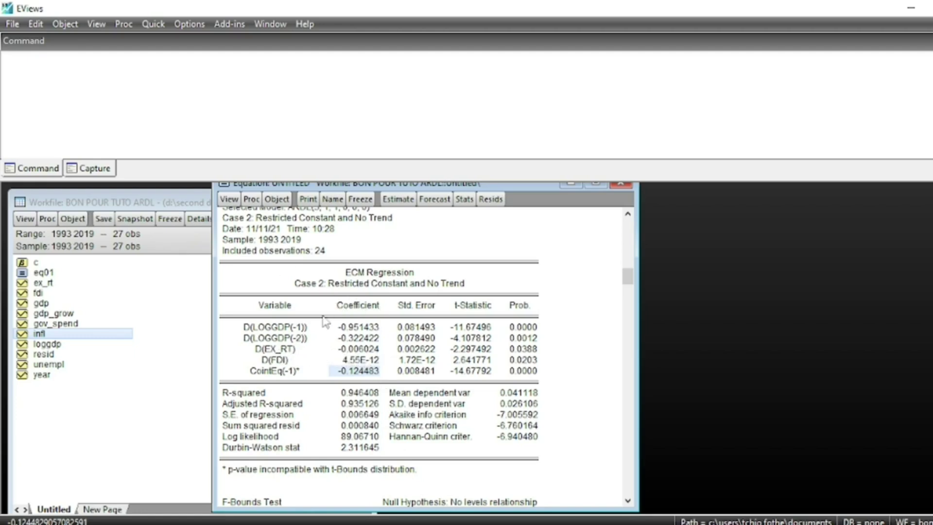
drag(345, 327, 365, 381)
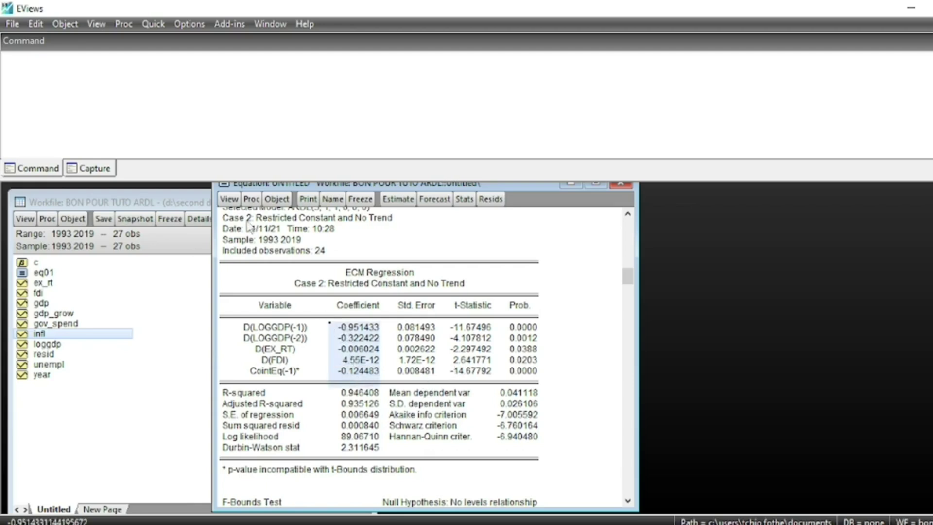
click(228, 199)
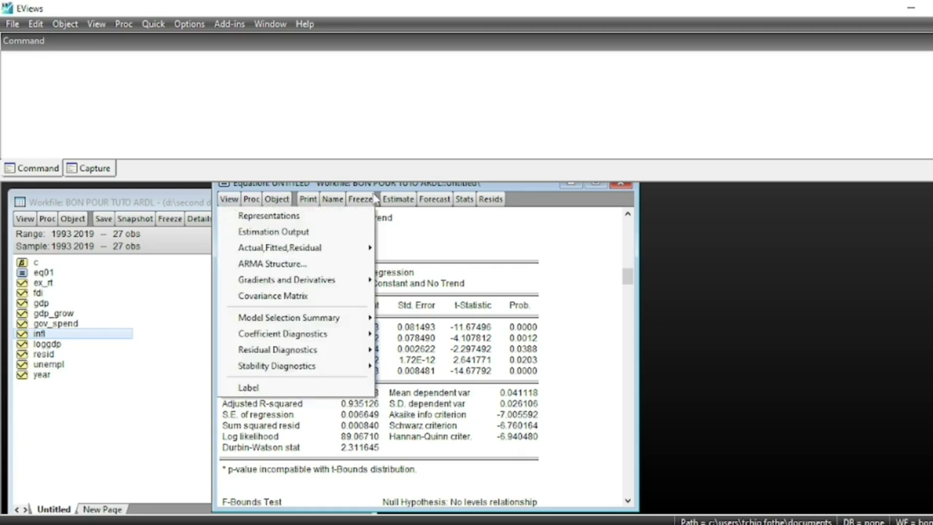
Step: Check the residual normality histogram (Jarque-Bera 9.923370, p=0.007001), then re-run the ARDL estimation
click(534, 189)
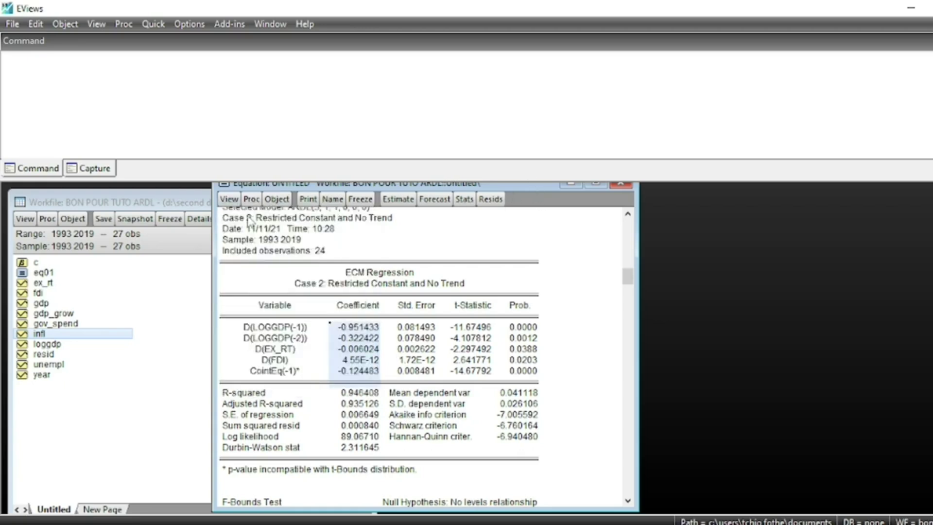
click(229, 200)
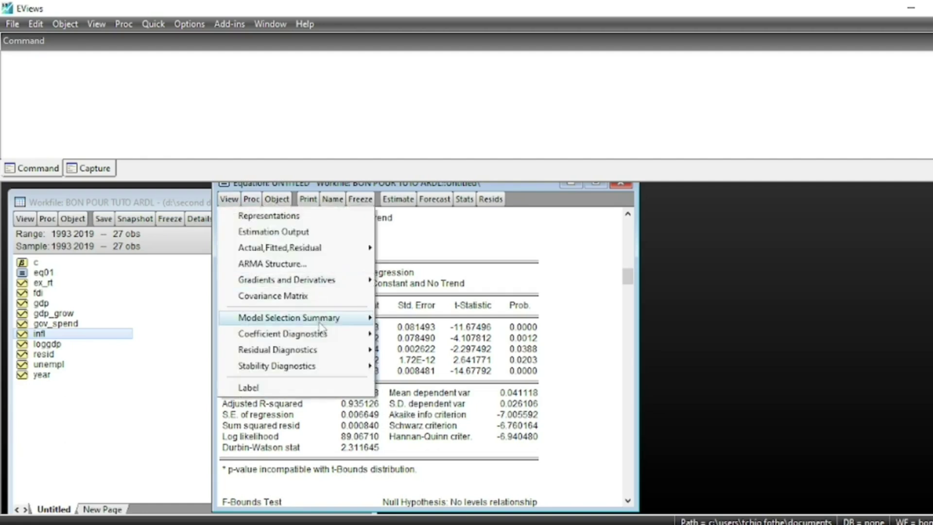
mouse_move(342, 351)
click(433, 381)
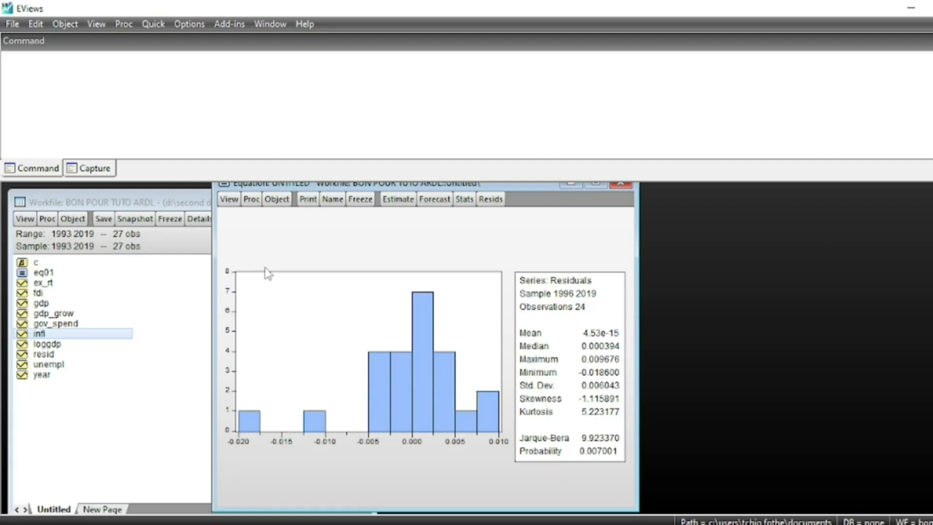
click(398, 199)
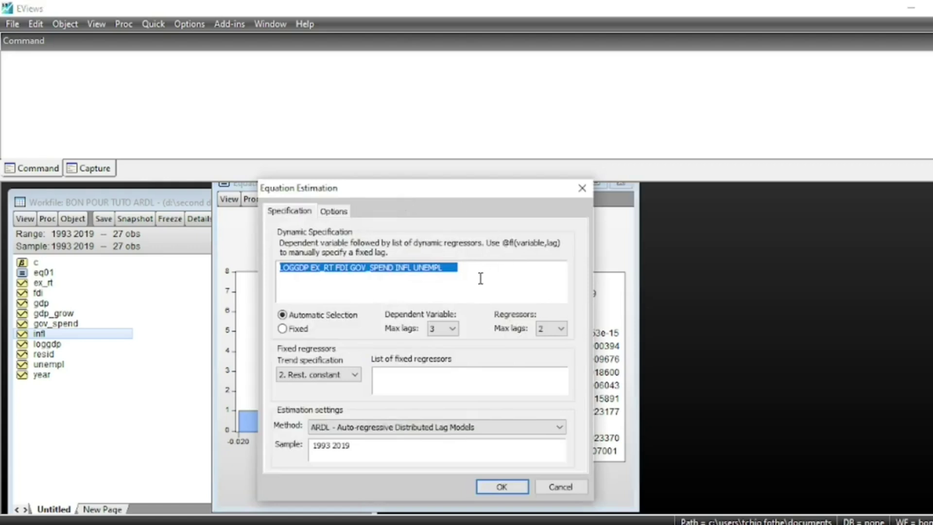
key(Return)
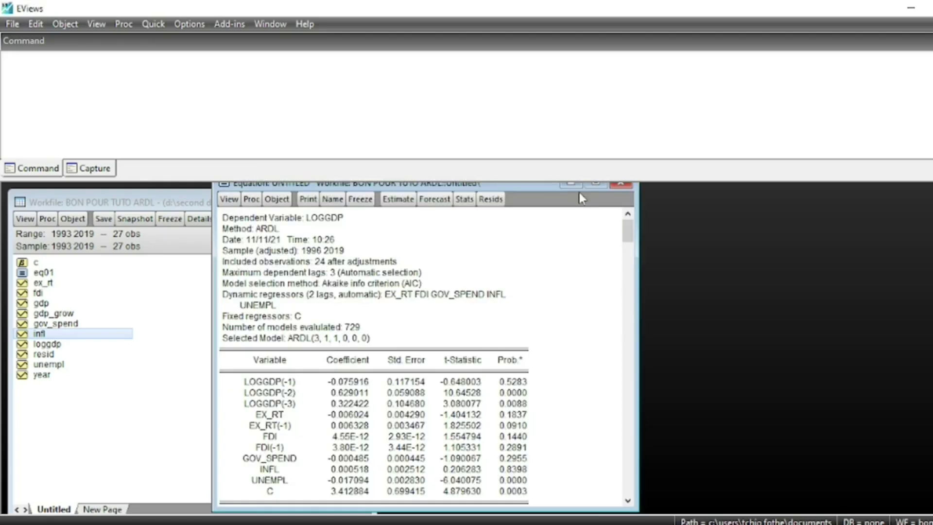